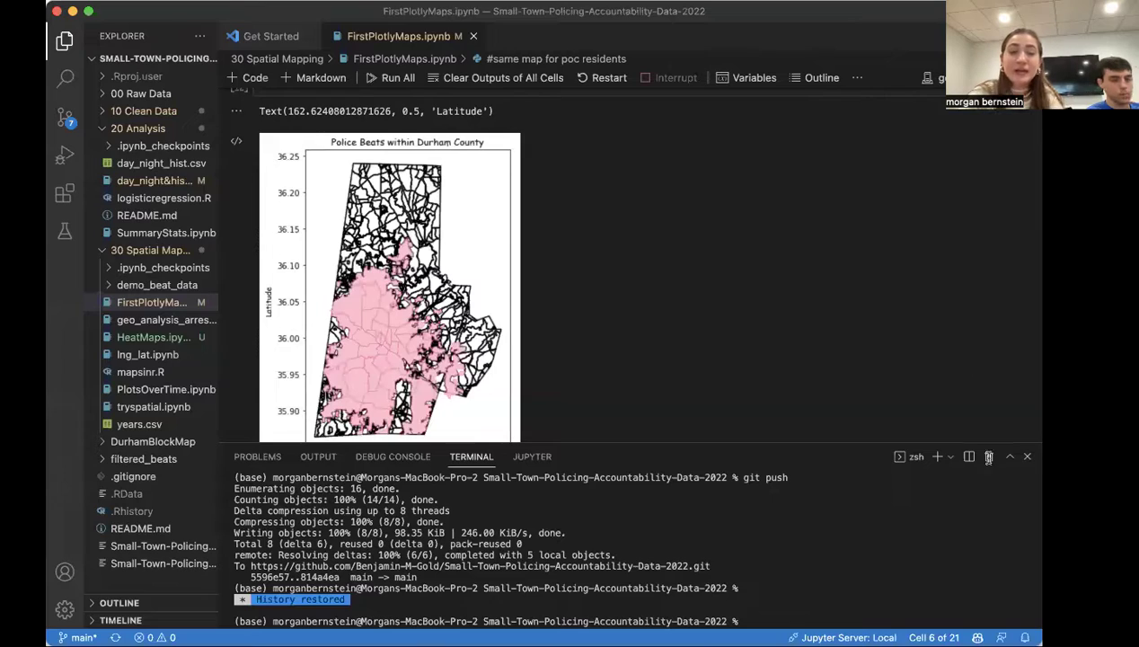
Step: Lower the terminal panel's top border to enlarge the Police Beats within Durham County map view
{"action": "scroll", "coordinate": [901, 326], "scroll_direction": "down", "scroll_amount": 1}
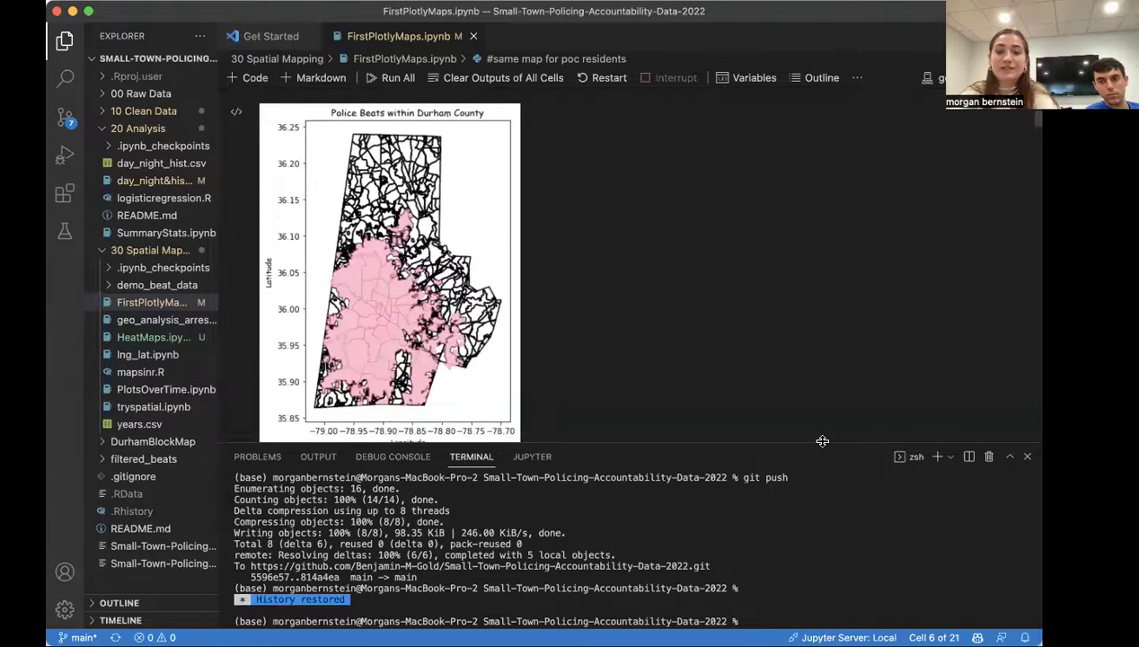
{"action": "left_click_drag", "start_coordinate": [813, 445], "coordinate": [807, 541]}
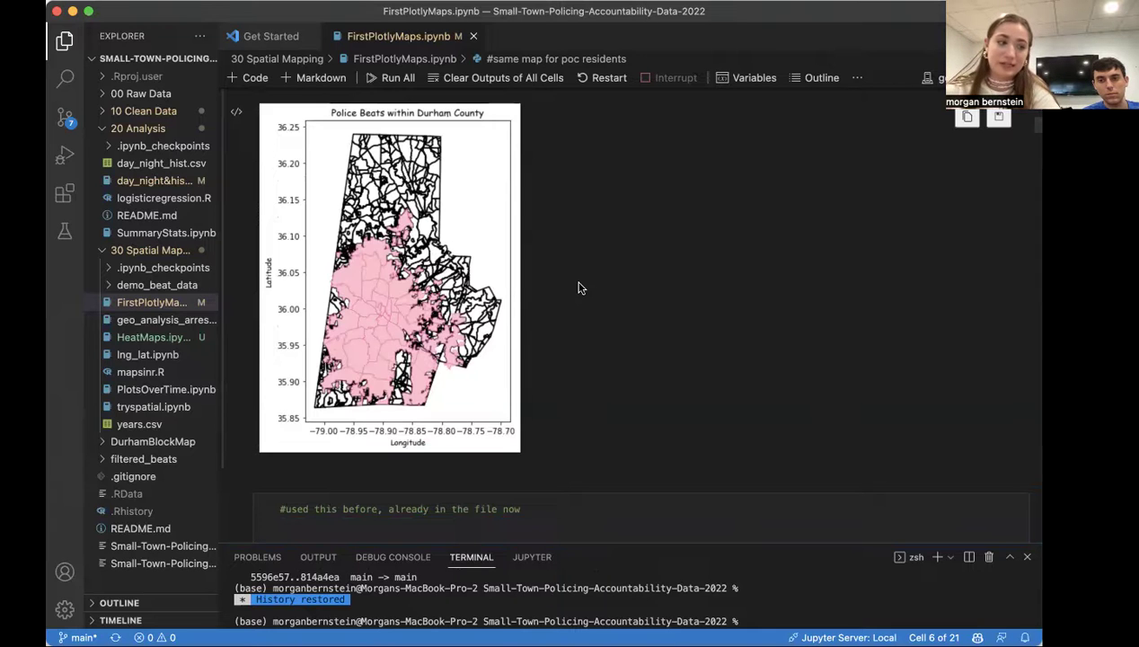
Step: Scroll to the percent White-only residents choropleth and read the tooltips for beats 412 and 312
{"action": "scroll", "coordinate": [579, 287], "scroll_direction": "down", "scroll_amount": 5}
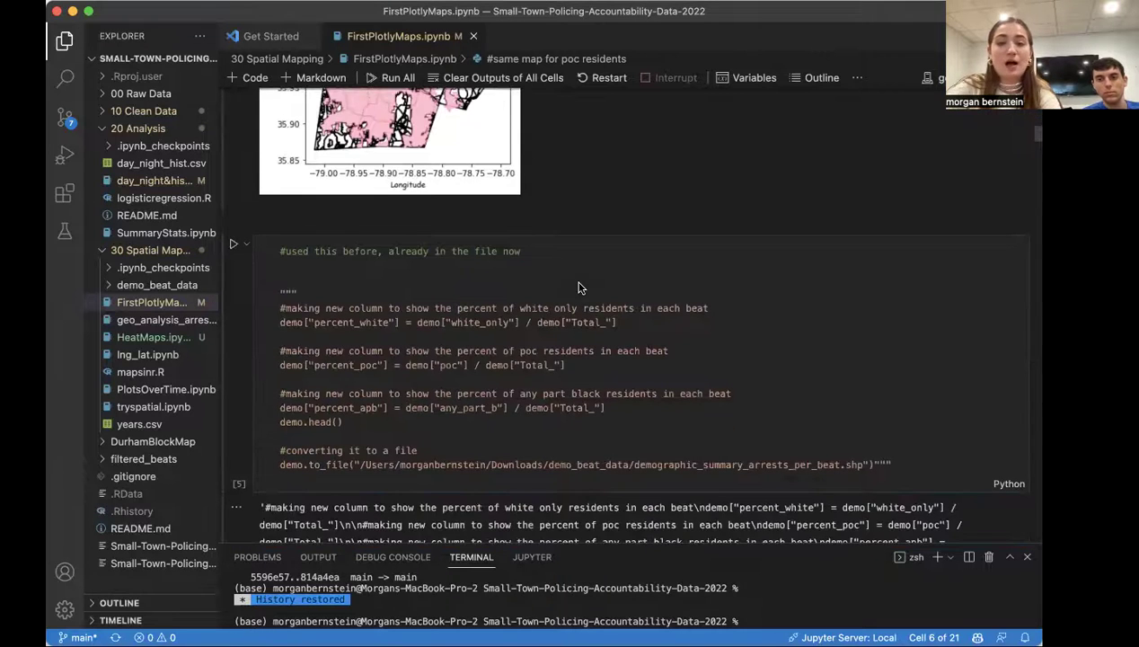
{"action": "scroll", "coordinate": [269, 338], "scroll_direction": "down", "scroll_amount": 10}
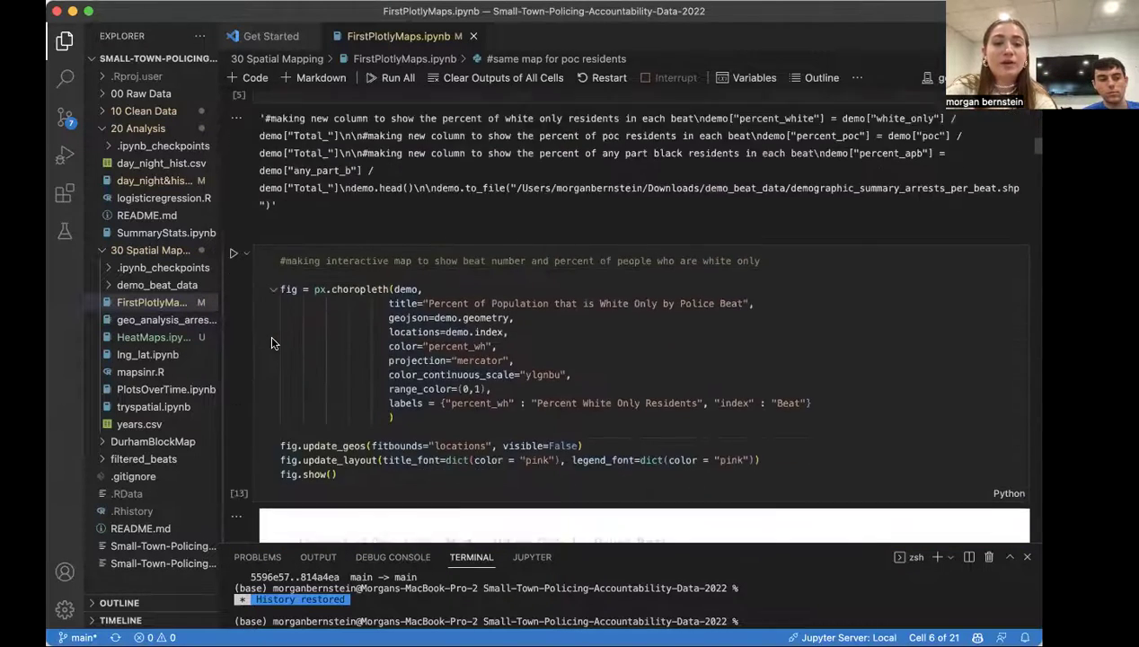
{"action": "scroll", "coordinate": [272, 343], "scroll_direction": "down", "scroll_amount": 3}
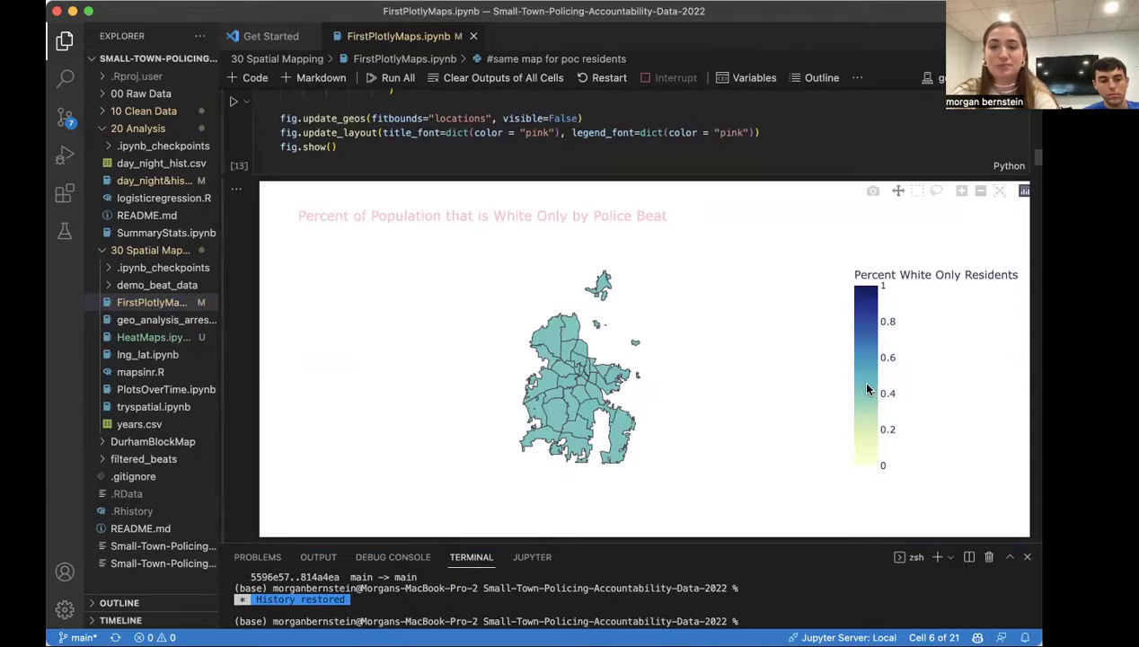
{"action": "mouse_move", "coordinate": [597, 393]}
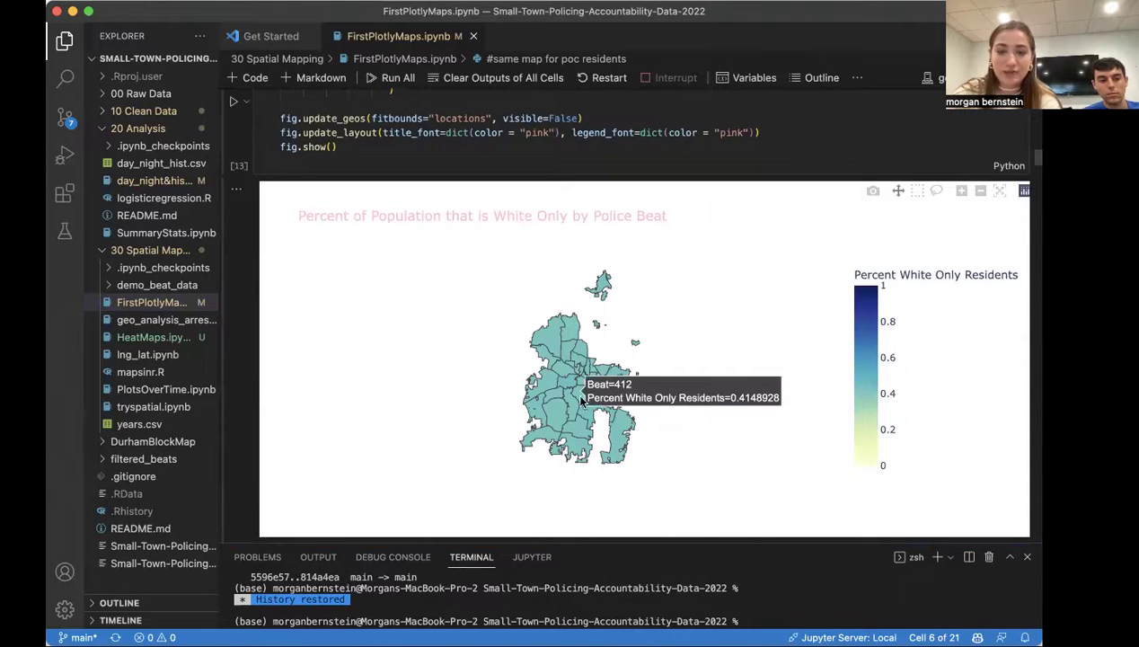
Step: Check beats 321 and 413 on the POC map and view the Any Part Black residents map
{"action": "mouse_move", "coordinate": [555, 367]}
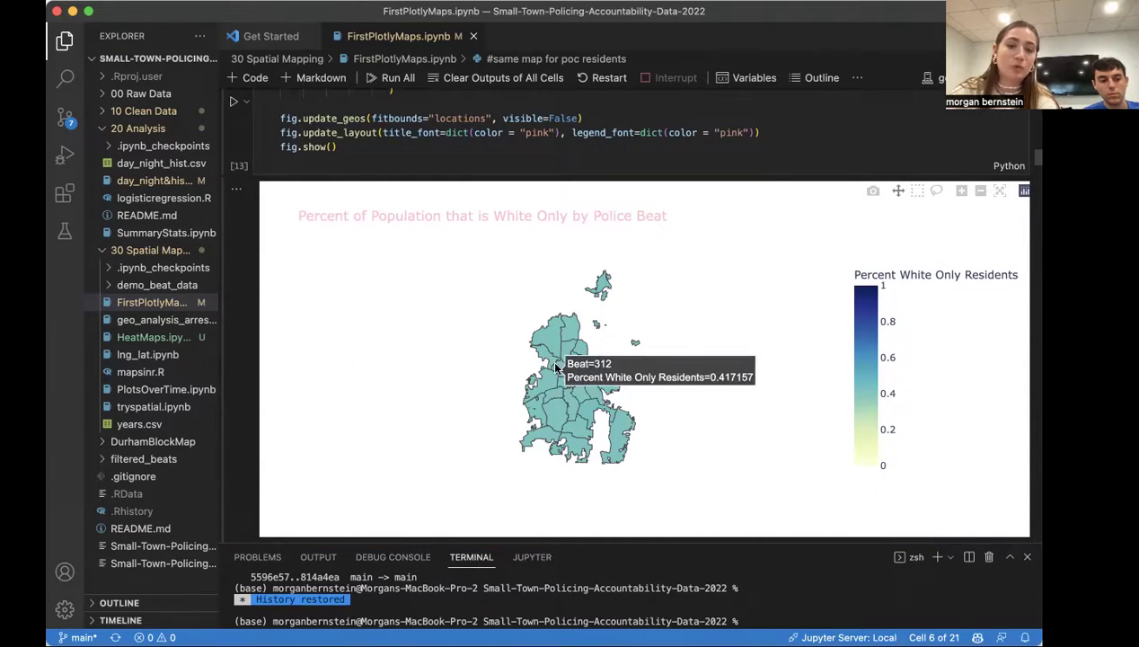
{"action": "scroll", "coordinate": [340, 386], "scroll_direction": "down", "scroll_amount": 10}
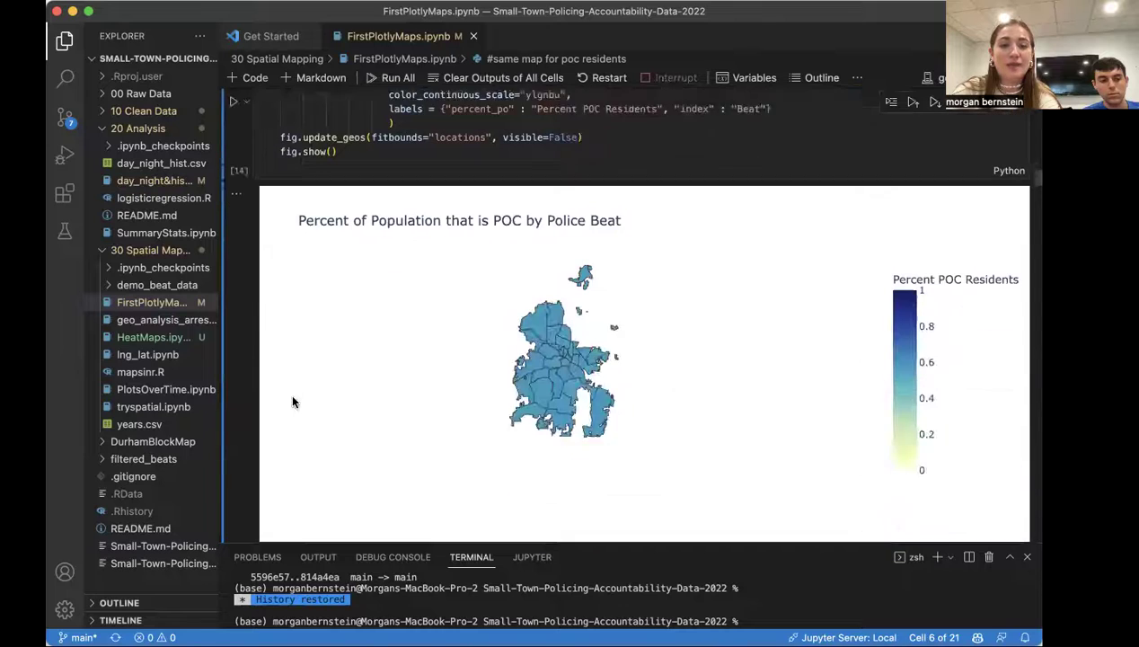
{"action": "scroll", "coordinate": [292, 401], "scroll_direction": "down", "scroll_amount": 1}
{"action": "mouse_move", "coordinate": [529, 343]}
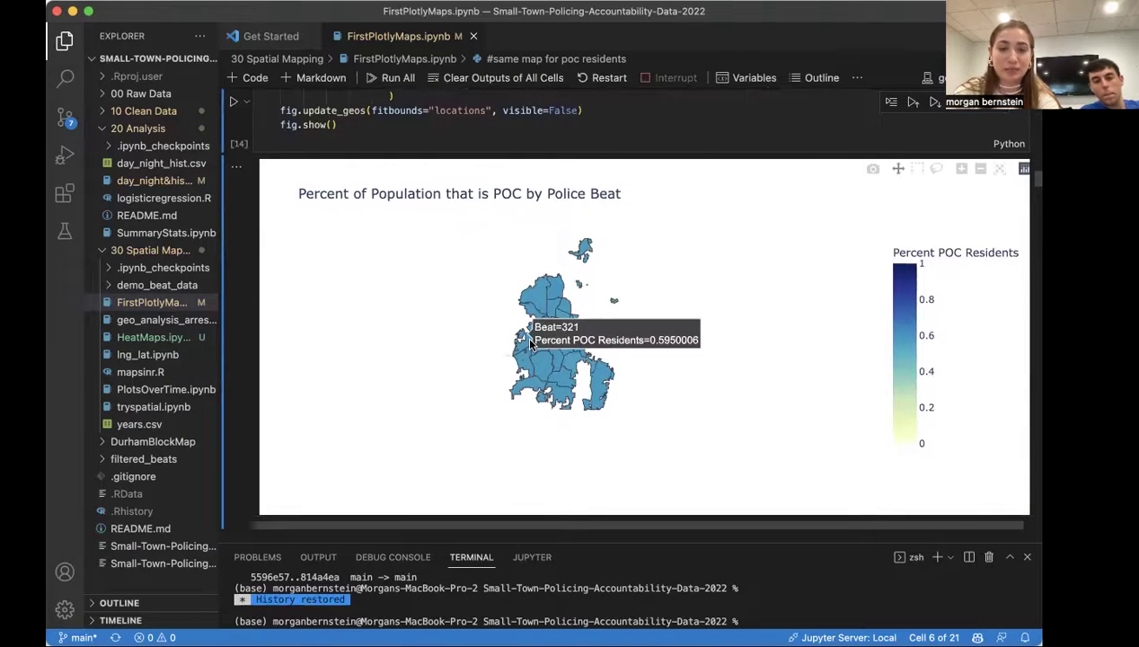
{"action": "mouse_move", "coordinate": [580, 352]}
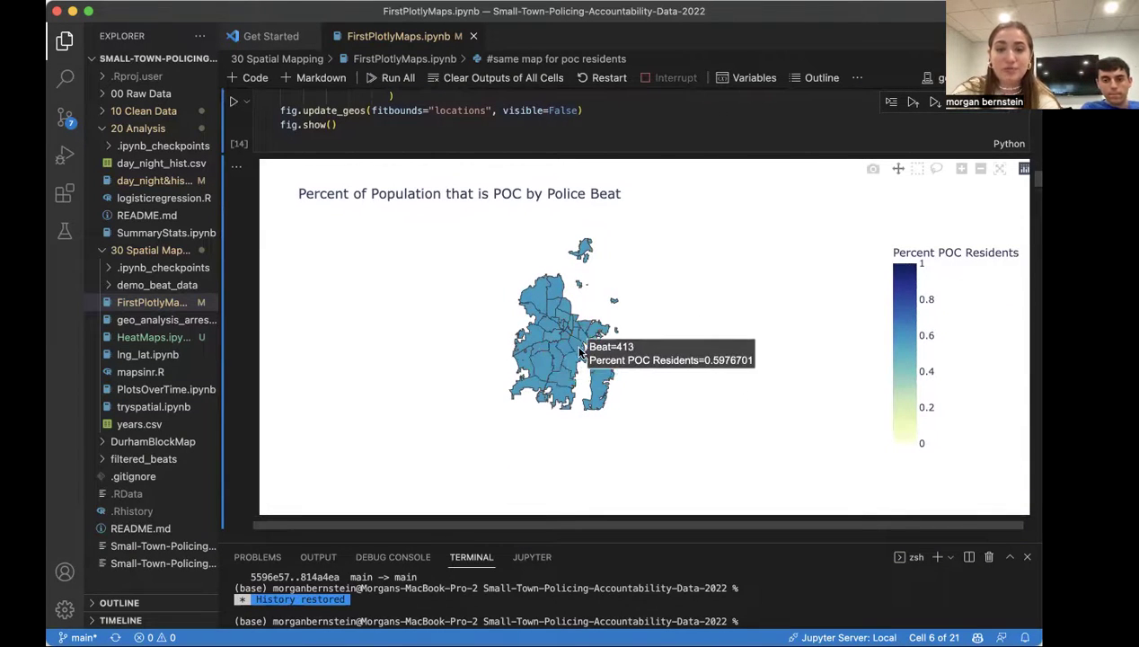
Step: Return to the percent White-only residents map, scaled 0 to 1
{"action": "scroll", "coordinate": [354, 419], "scroll_direction": "up", "scroll_amount": 12}
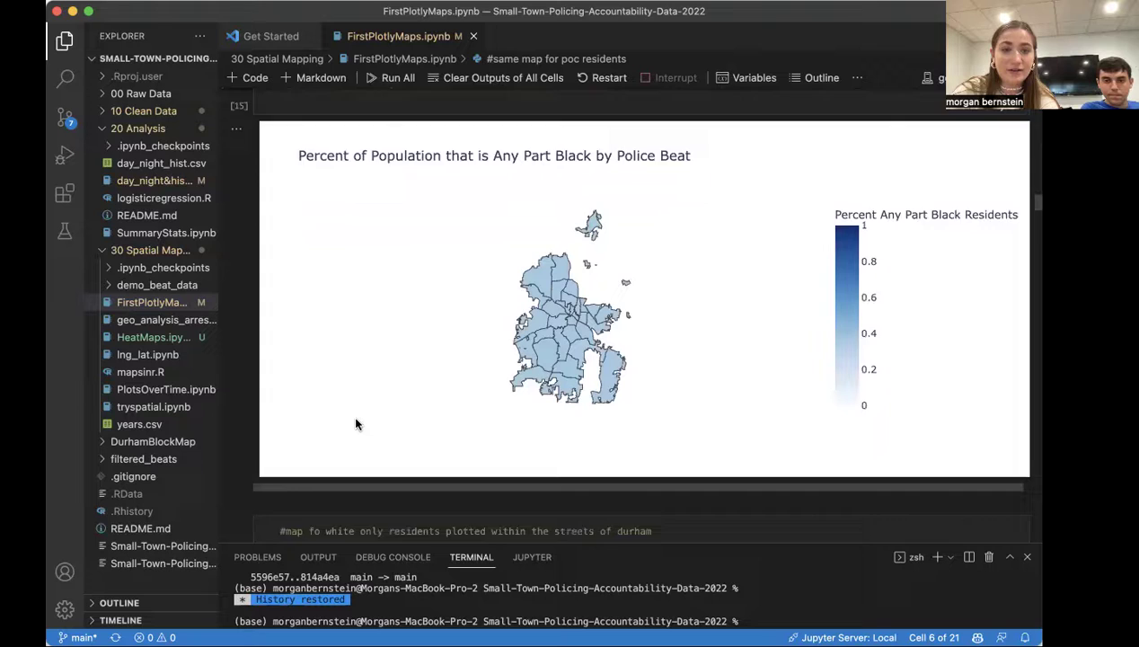
{"action": "scroll", "coordinate": [356, 423], "scroll_direction": "up", "scroll_amount": 1}
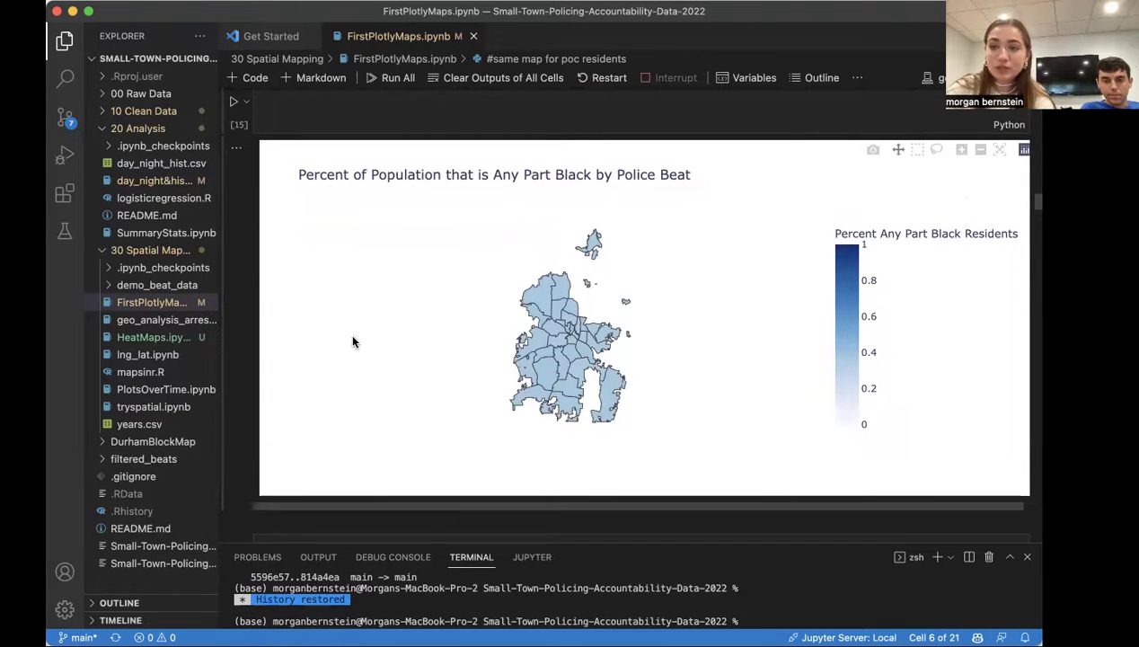
{"action": "scroll", "coordinate": [352, 341], "scroll_direction": "down", "scroll_amount": 15}
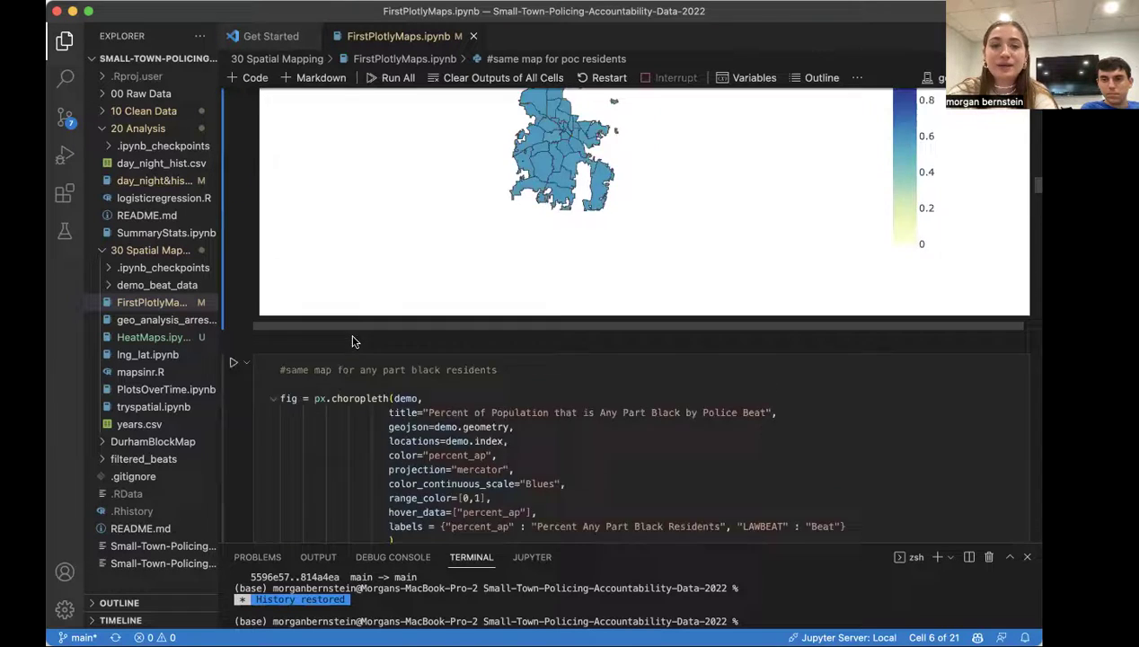
{"action": "scroll", "coordinate": [352, 341], "scroll_direction": "up", "scroll_amount": 1}
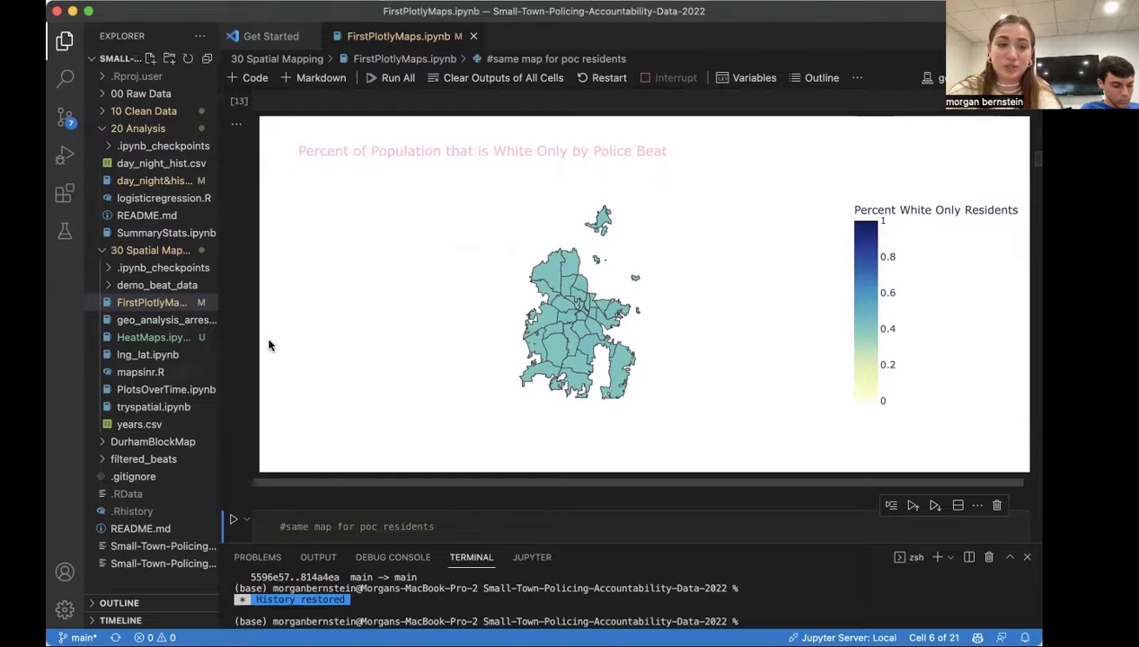
Step: Bring the Durham beats overlaid on the mapbox street map into view
{"action": "scroll", "coordinate": [307, 337], "scroll_direction": "down", "scroll_amount": 5}
{"action": "scroll", "coordinate": [308, 336], "scroll_direction": "down", "scroll_amount": 15}
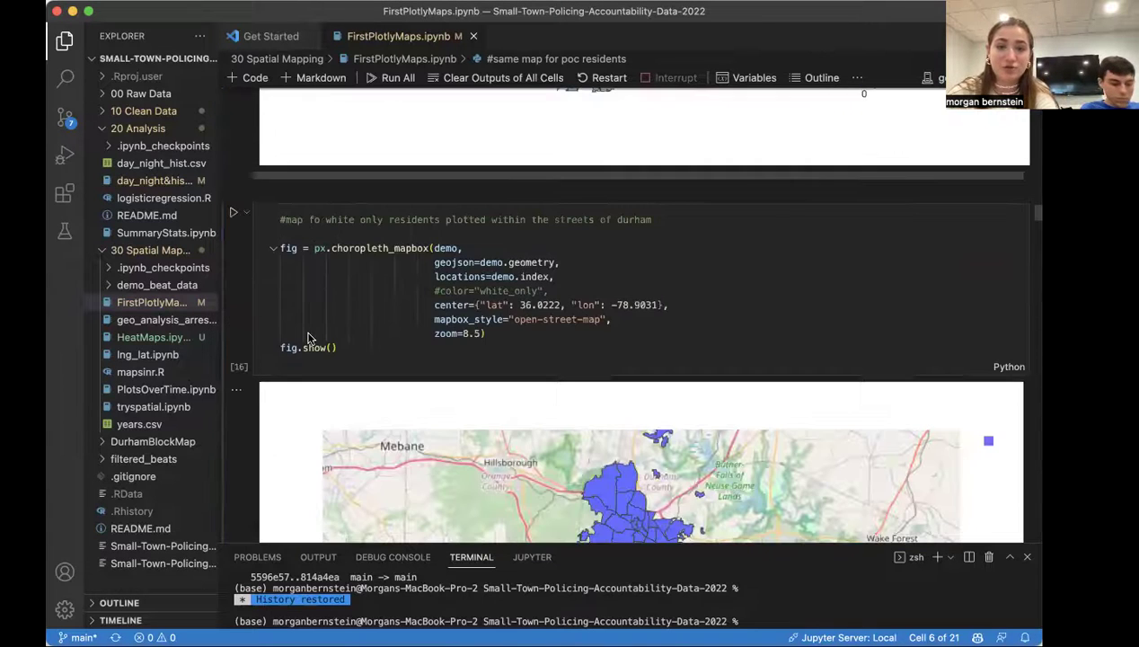
{"action": "scroll", "coordinate": [307, 337], "scroll_direction": "down", "scroll_amount": 5}
{"action": "scroll", "coordinate": [310, 336], "scroll_direction": "up", "scroll_amount": 2}
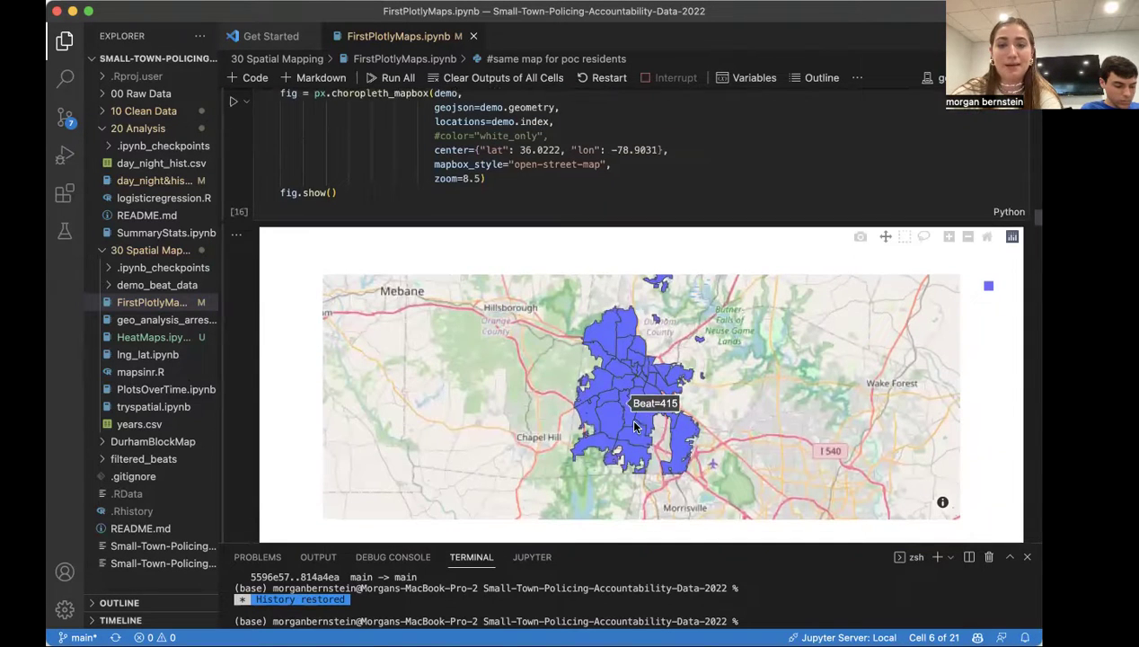
Step: Move on to the Percent of White Arrests by Police Beat map and inspect a beat's values
{"action": "scroll", "coordinate": [279, 386], "scroll_direction": "down", "scroll_amount": 10}
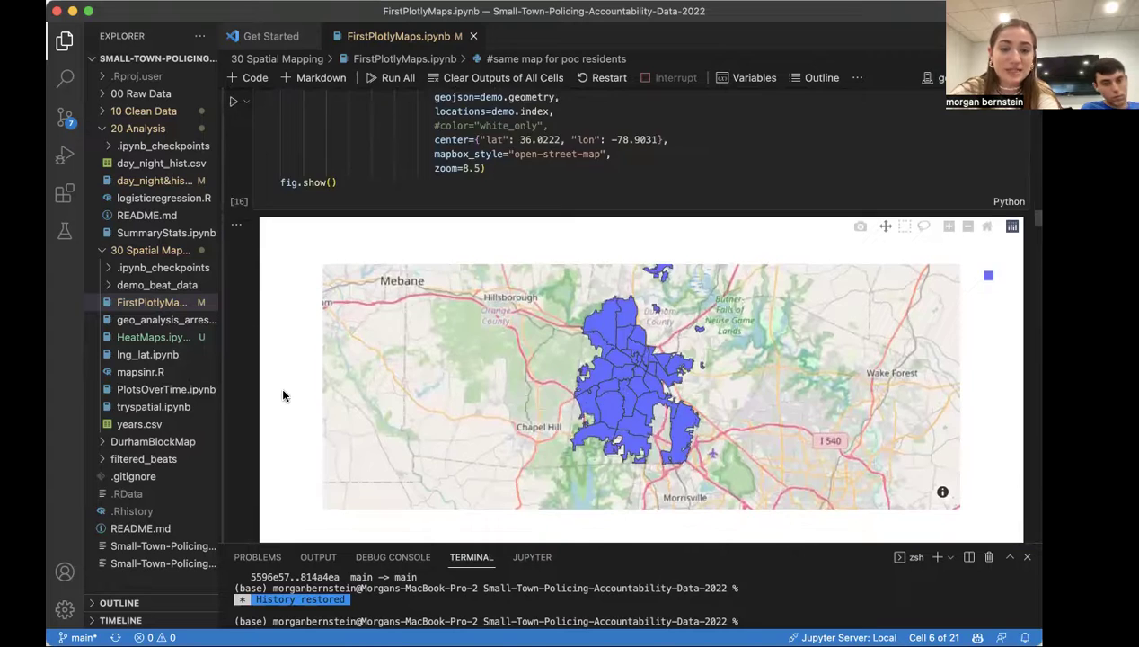
{"action": "scroll", "coordinate": [282, 395], "scroll_direction": "down", "scroll_amount": 10}
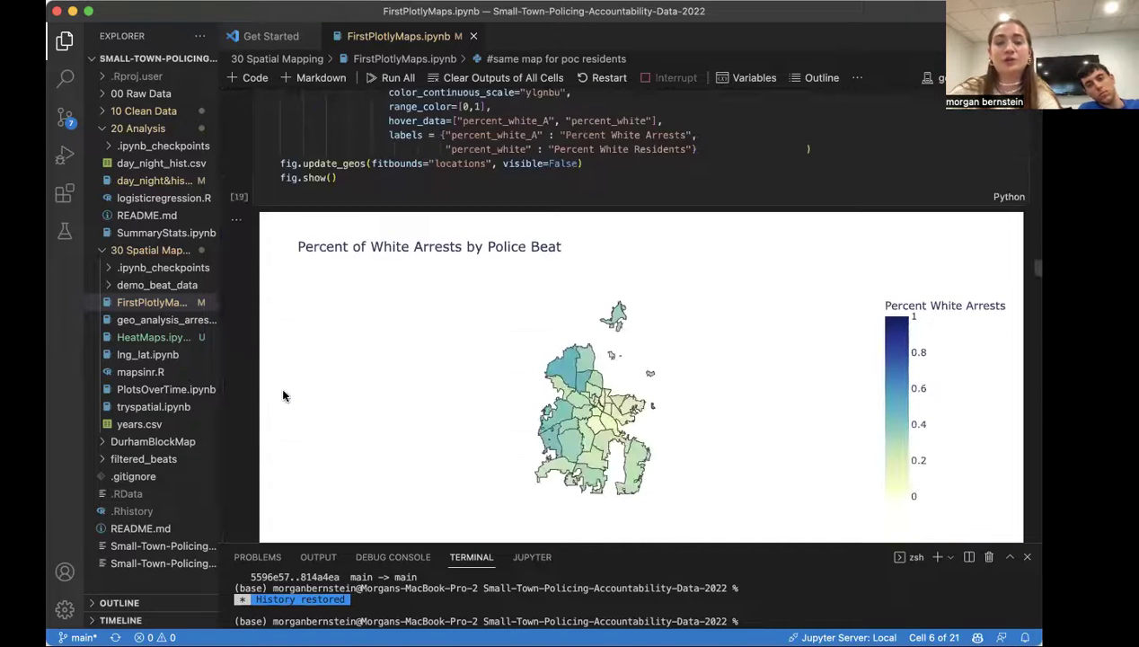
{"action": "scroll", "coordinate": [282, 395], "scroll_direction": "down", "scroll_amount": 1}
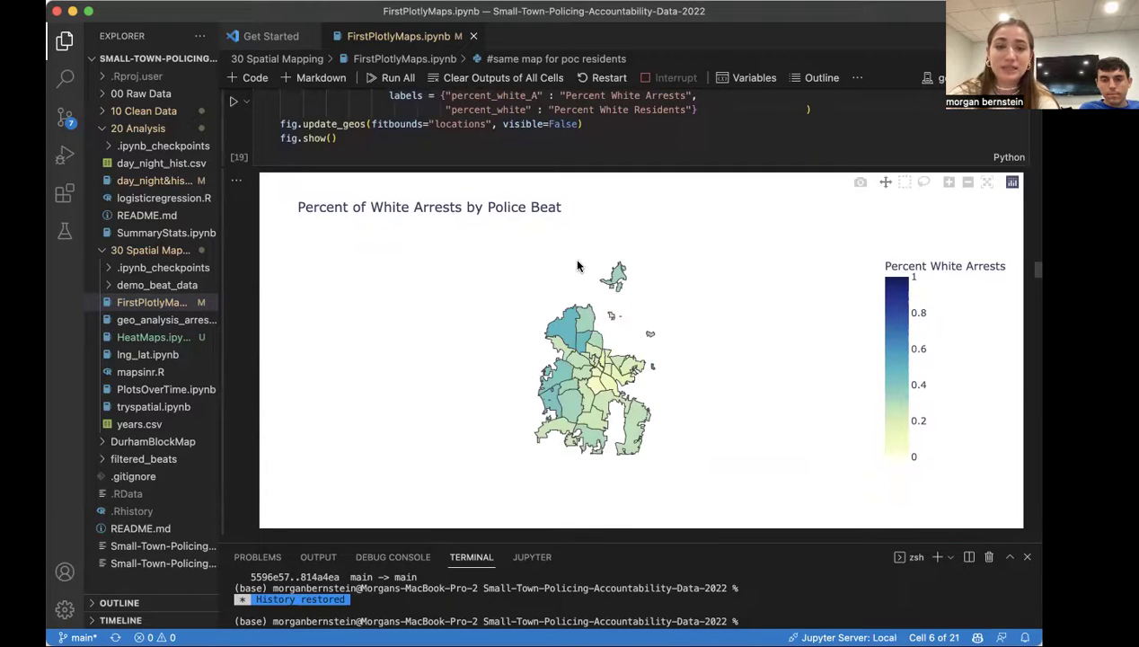
{"action": "mouse_move", "coordinate": [563, 415]}
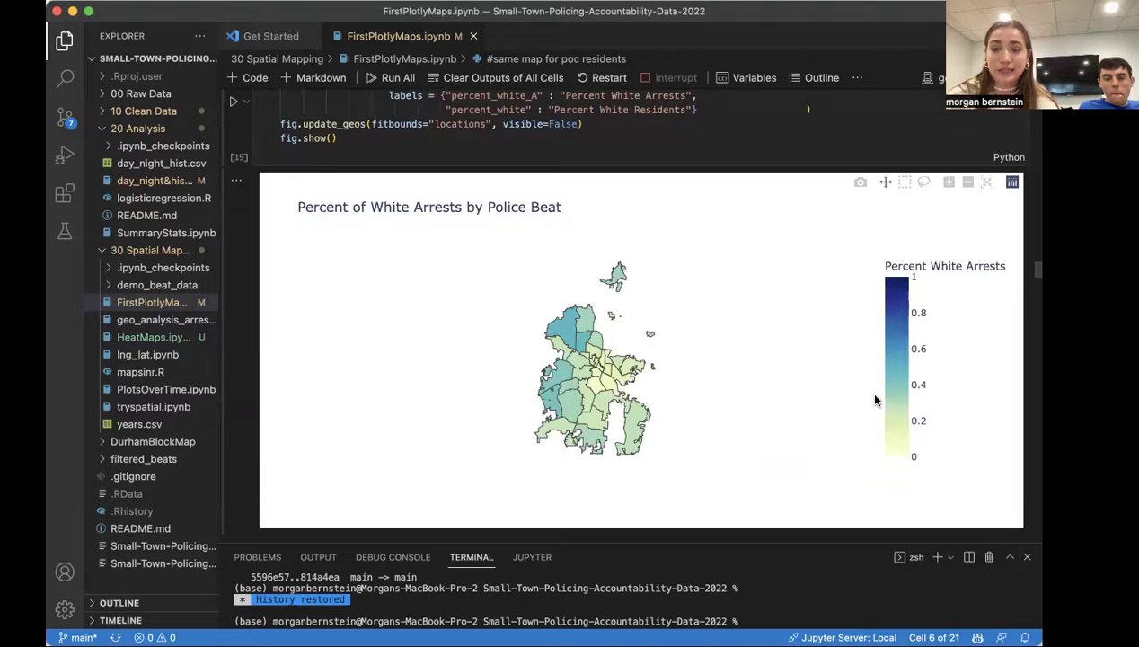
Step: Inspect per-beat any-part-Black percentages on the Black Arrests map and the scatterplot code below
{"action": "scroll", "coordinate": [334, 365], "scroll_direction": "down", "scroll_amount": 5}
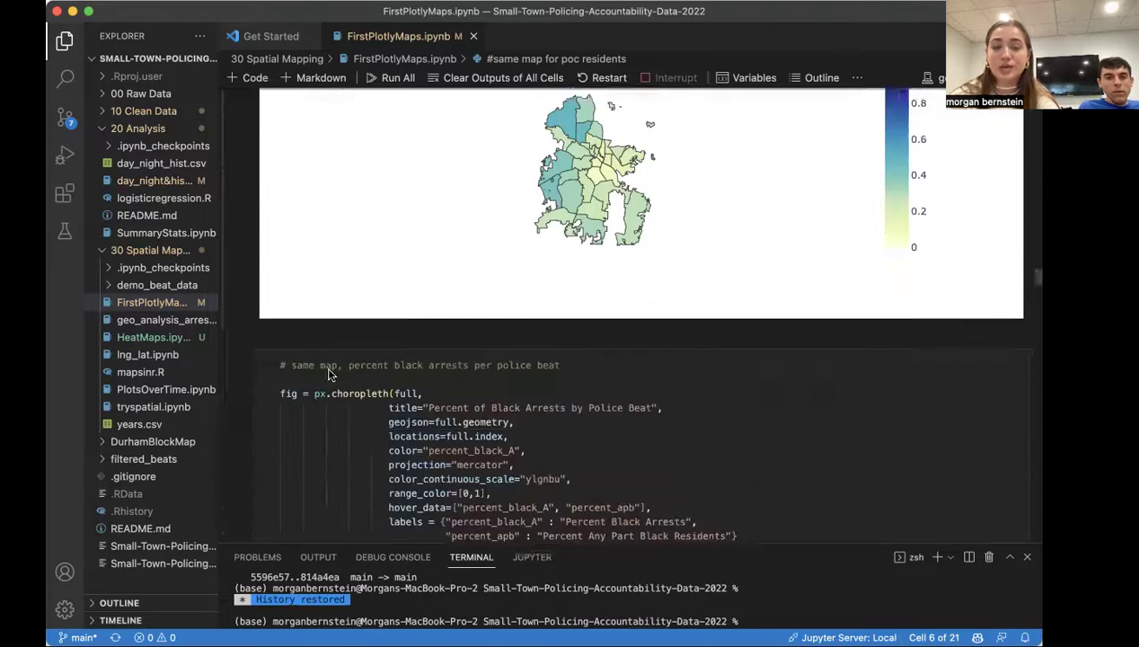
{"action": "scroll", "coordinate": [329, 357], "scroll_direction": "down", "scroll_amount": 5}
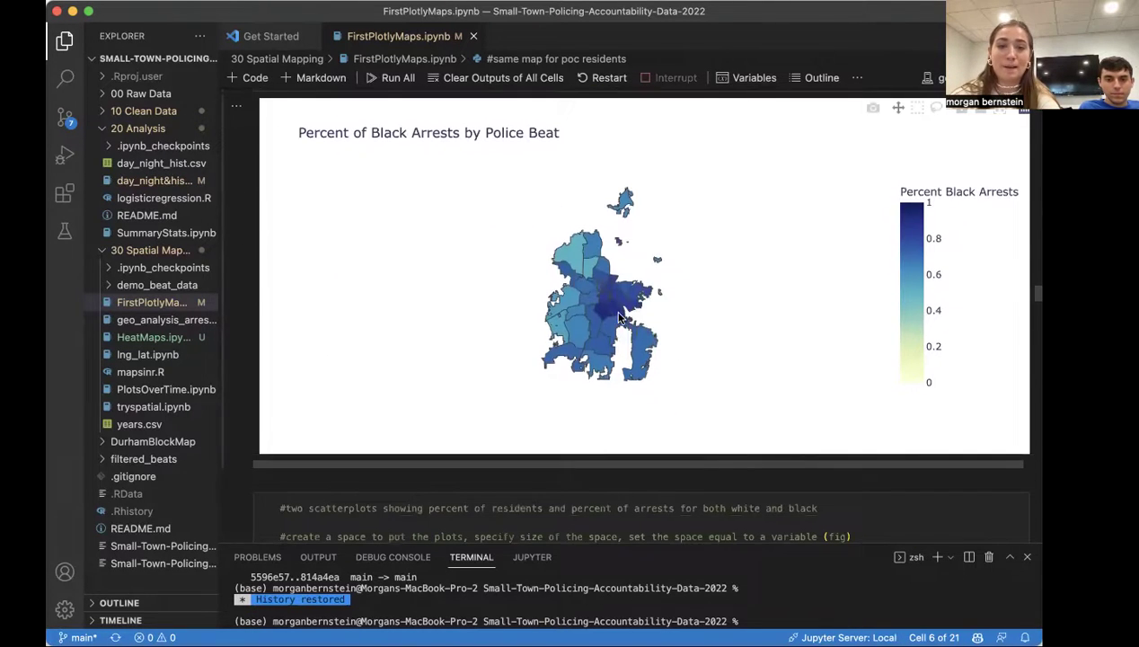
{"action": "mouse_move", "coordinate": [606, 311]}
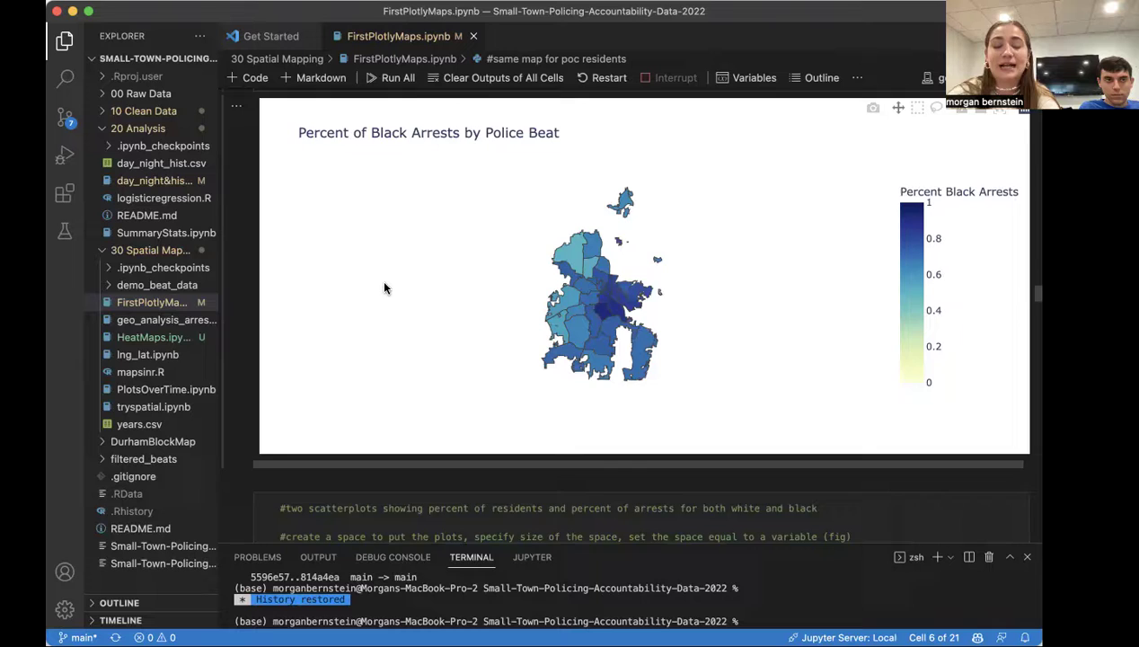
{"action": "scroll", "coordinate": [380, 279], "scroll_direction": "up", "scroll_amount": 1}
{"action": "mouse_move", "coordinate": [592, 288]}
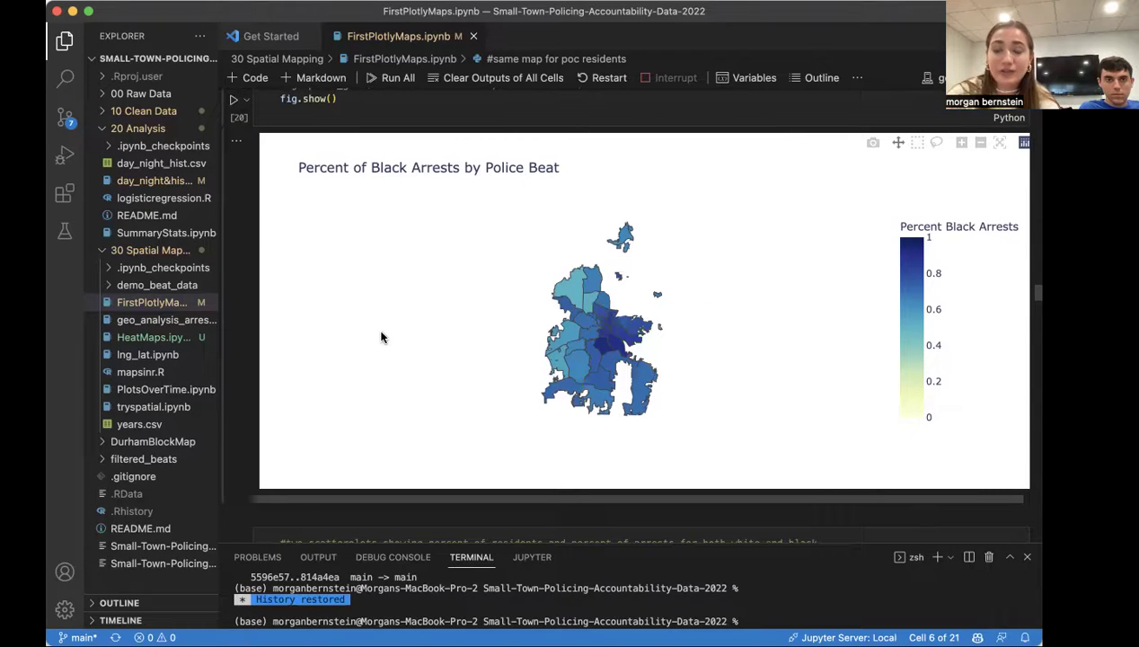
Step: Scroll past the residents-vs-arrests scatter plot outputs down to the white log-ratio bar chart
{"action": "scroll", "coordinate": [380, 336], "scroll_direction": "down", "scroll_amount": 15}
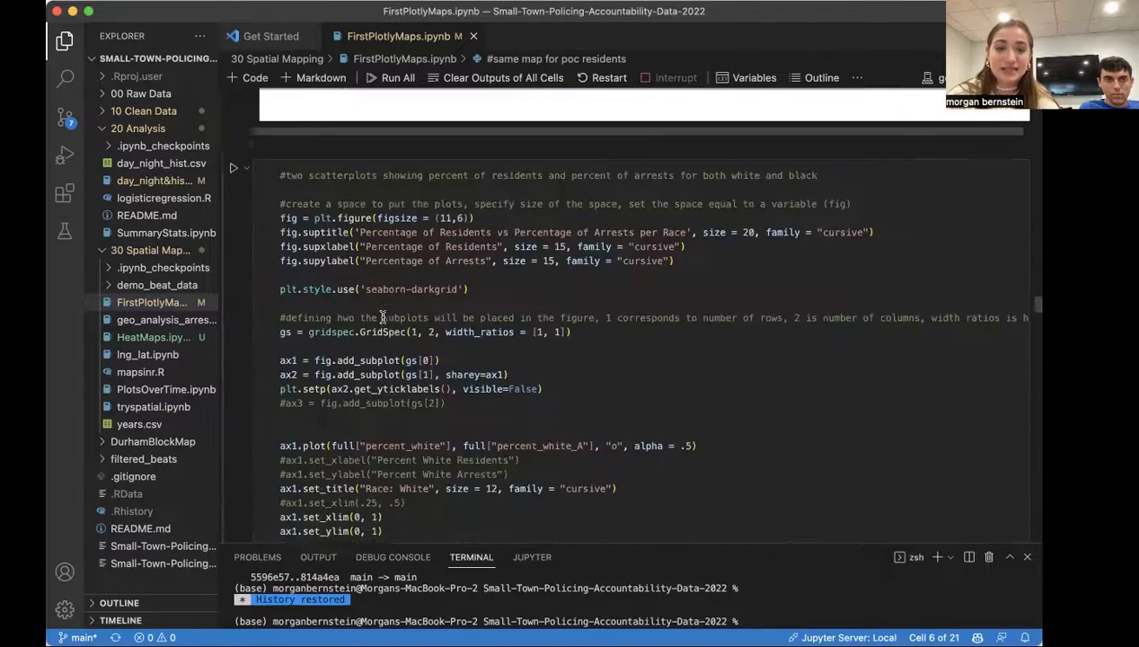
{"action": "scroll", "coordinate": [384, 308], "scroll_direction": "up", "scroll_amount": 5}
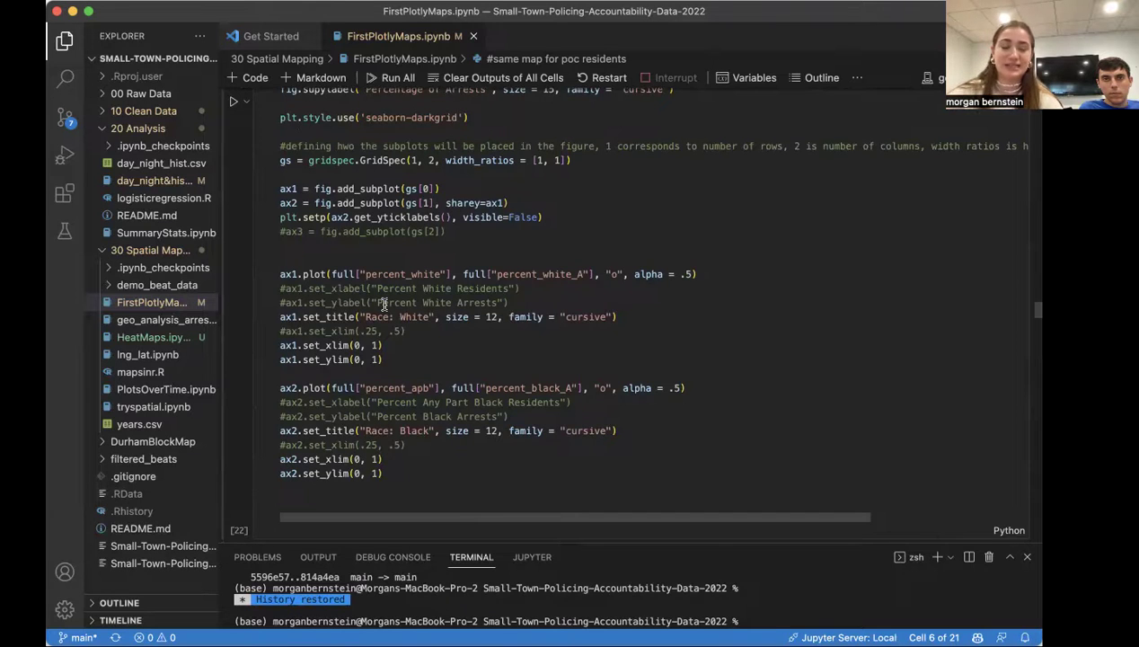
{"action": "scroll", "coordinate": [383, 305], "scroll_direction": "down", "scroll_amount": 15}
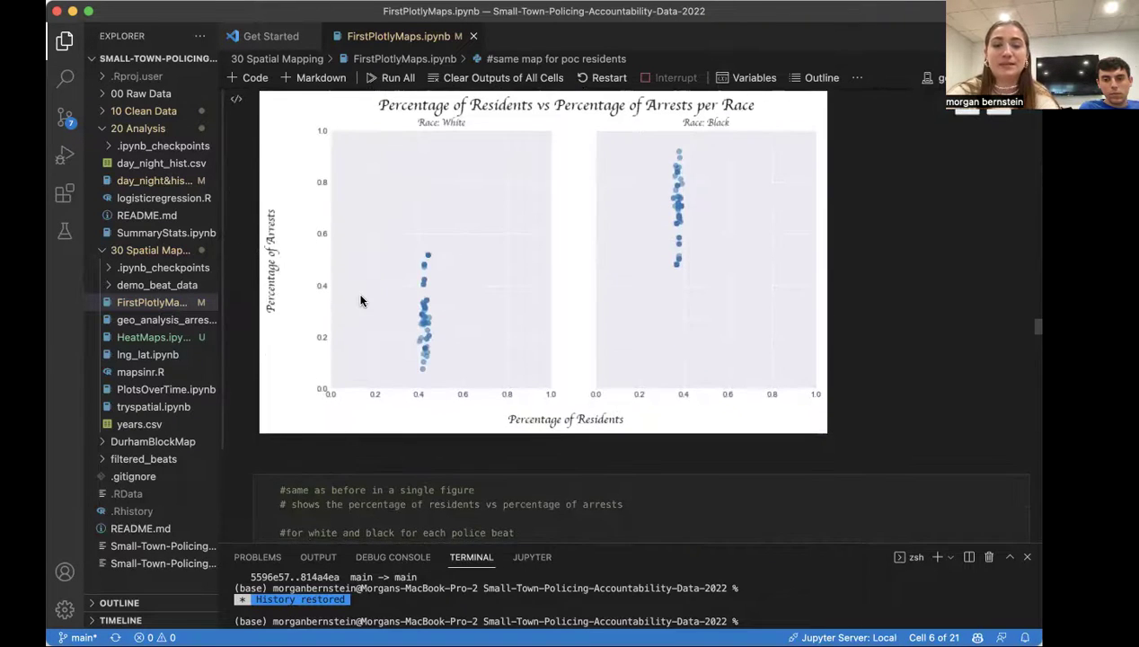
{"action": "scroll", "coordinate": [361, 300], "scroll_direction": "down", "scroll_amount": 2}
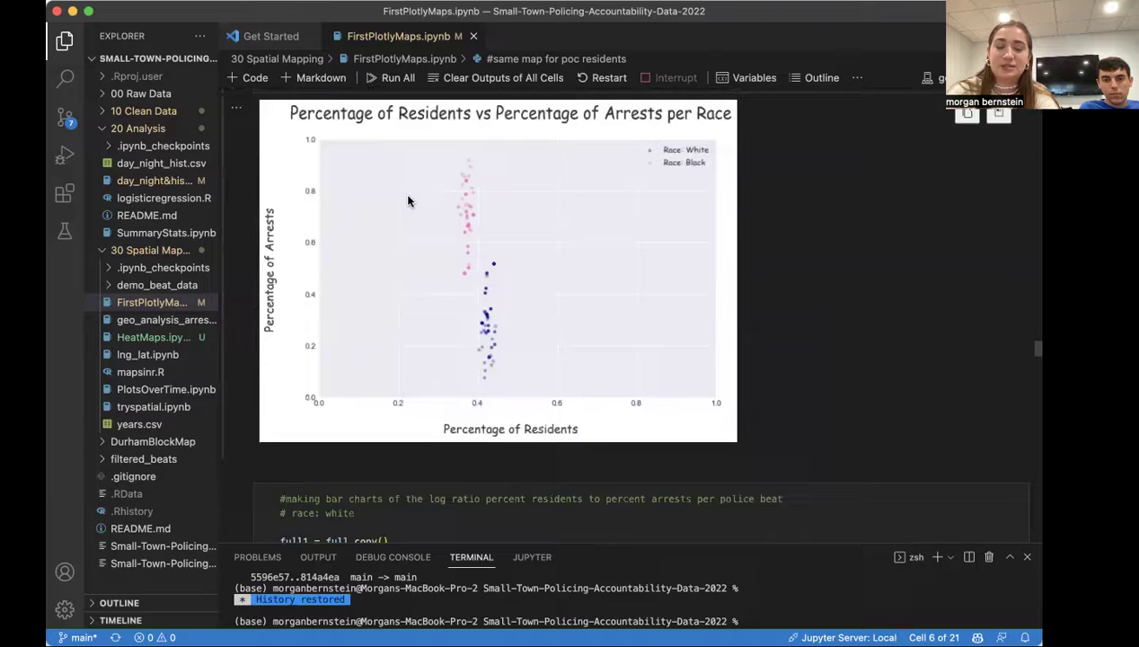
{"action": "scroll", "coordinate": [407, 201], "scroll_direction": "up", "scroll_amount": 1}
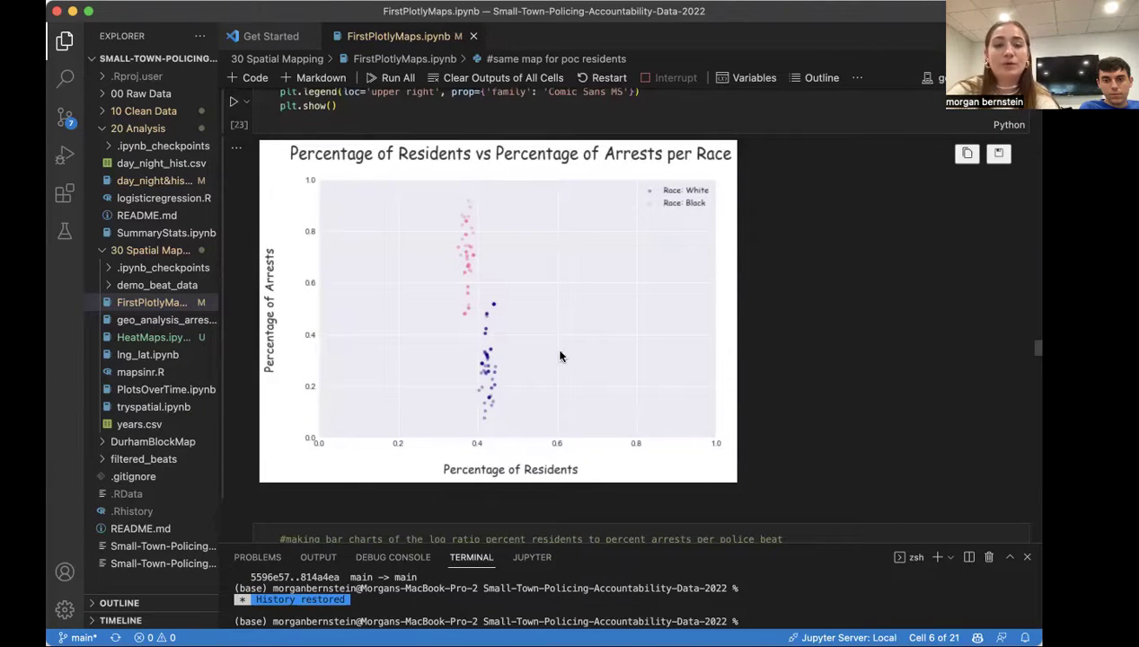
{"action": "scroll", "coordinate": [383, 324], "scroll_direction": "down", "scroll_amount": 10}
{"action": "scroll", "coordinate": [384, 322], "scroll_direction": "down", "scroll_amount": 3}
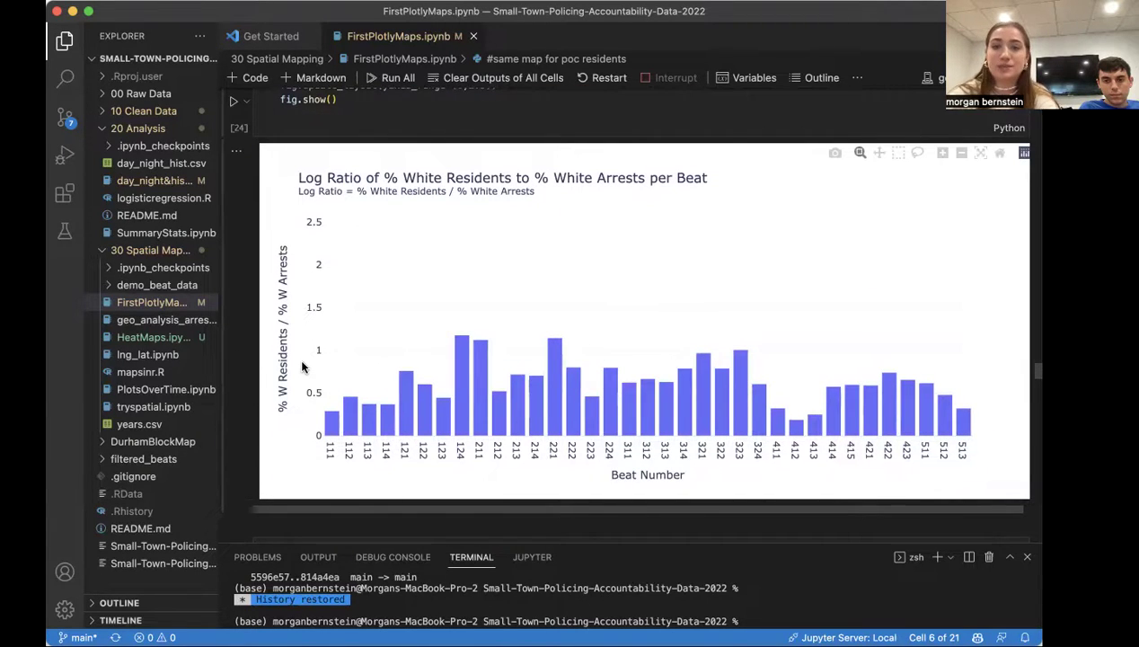
Step: Scroll through the stacked and grouped bar charts to the log_W choropleth cell ranged 0–2.5
{"action": "scroll", "coordinate": [302, 366], "scroll_direction": "down", "scroll_amount": 10}
{"action": "scroll", "coordinate": [305, 339], "scroll_direction": "down", "scroll_amount": 15}
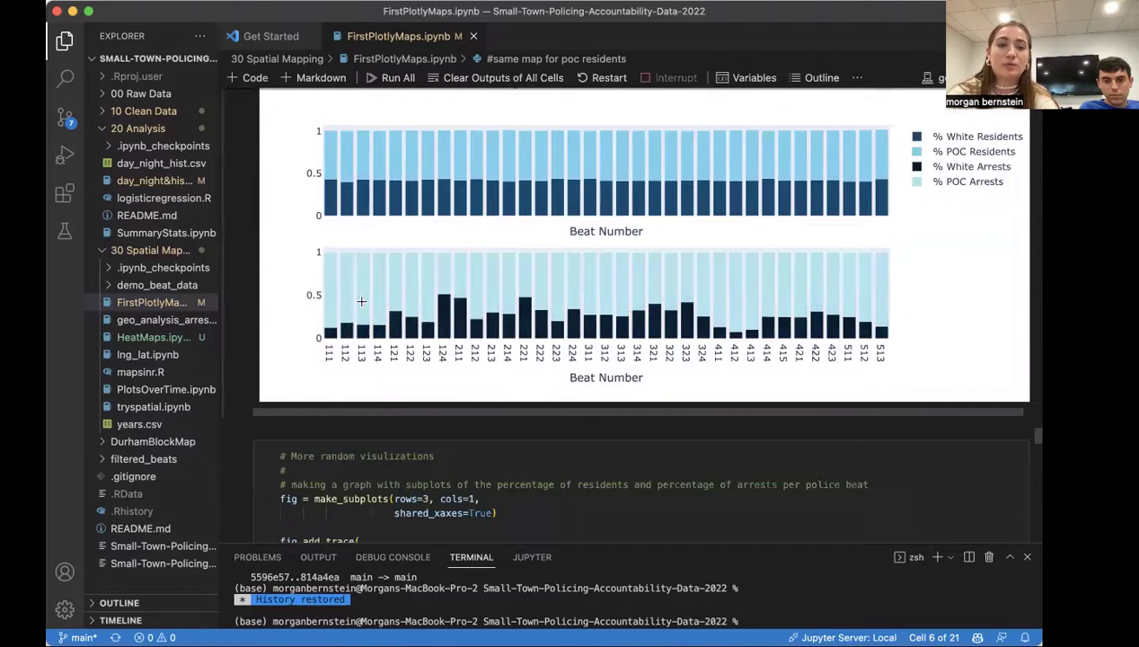
{"action": "scroll", "coordinate": [329, 310], "scroll_direction": "down", "scroll_amount": 15}
{"action": "scroll", "coordinate": [329, 310], "scroll_direction": "down", "scroll_amount": 1}
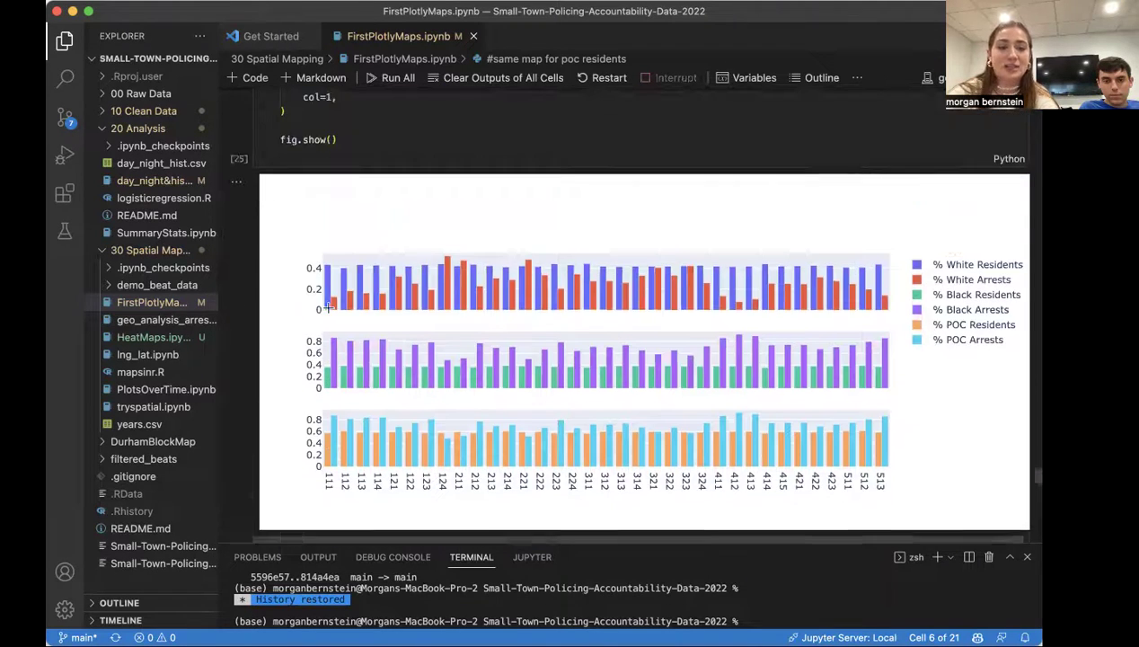
{"action": "mouse_move", "coordinate": [445, 306]}
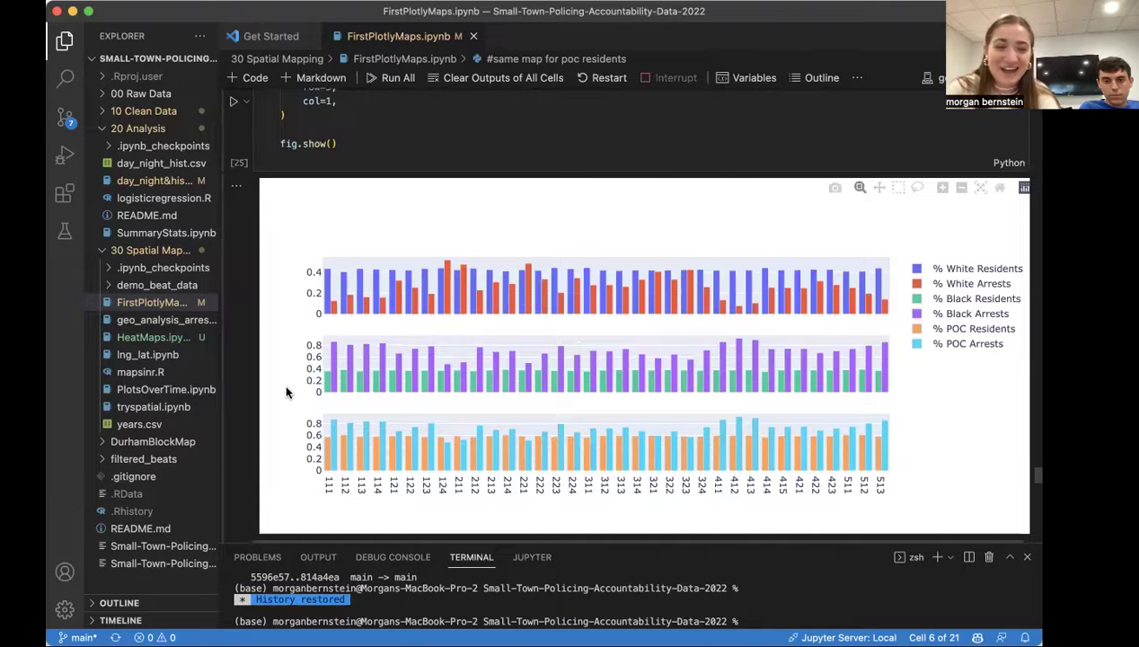
{"action": "scroll", "coordinate": [292, 338], "scroll_direction": "down", "scroll_amount": 8}
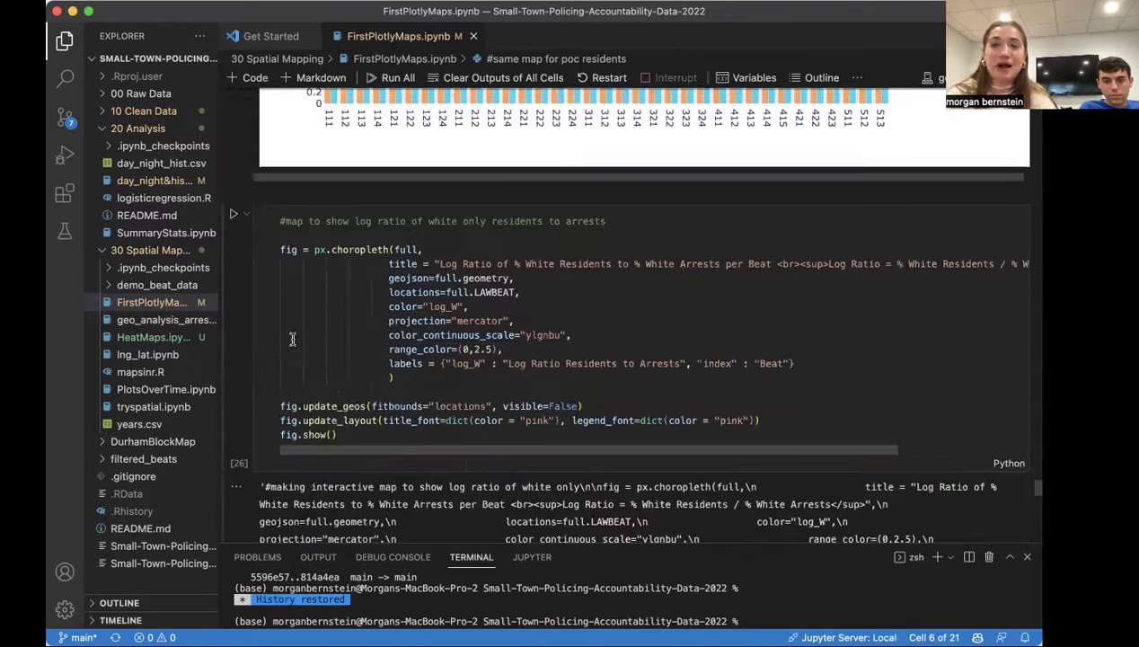
Step: Scroll past the black and POC log-ratio code cells to the POC log-ratio choropleth
{"action": "scroll", "coordinate": [292, 339], "scroll_direction": "down", "scroll_amount": 10}
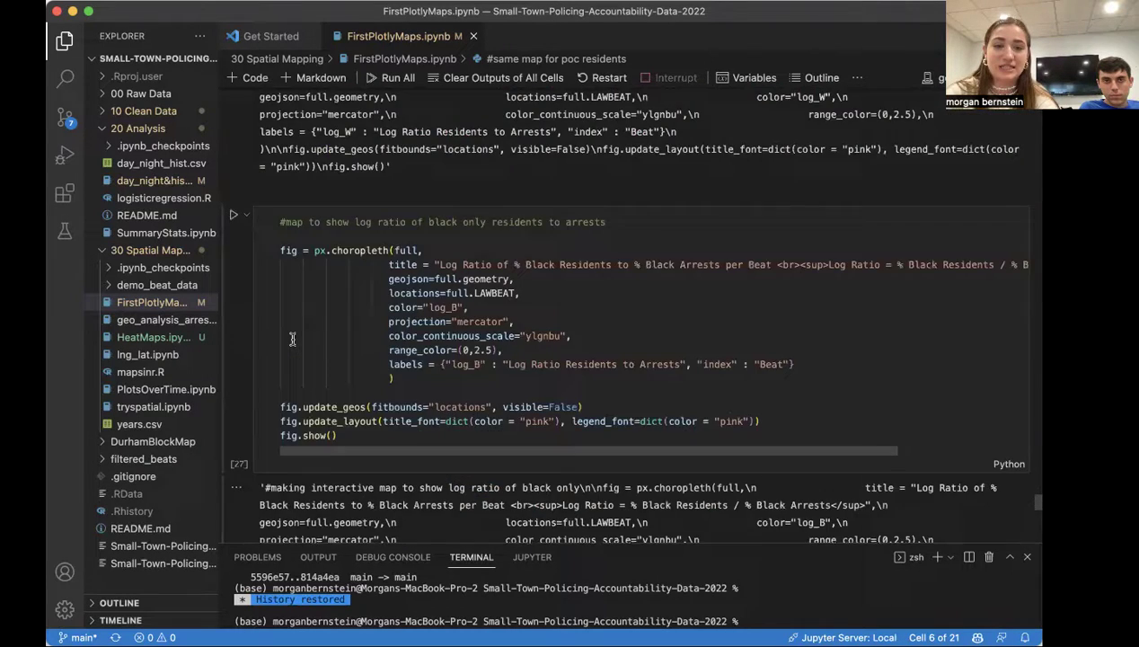
{"action": "scroll", "coordinate": [291, 338], "scroll_direction": "up", "scroll_amount": 2}
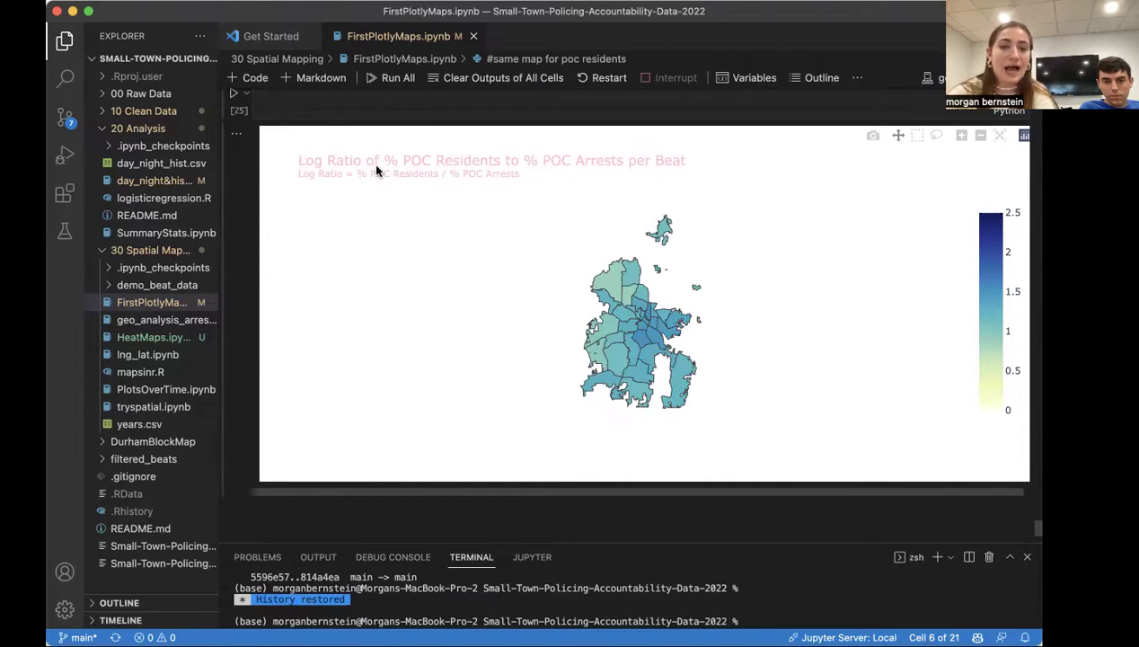
{"action": "scroll", "coordinate": [372, 381], "scroll_direction": "down", "scroll_amount": 5}
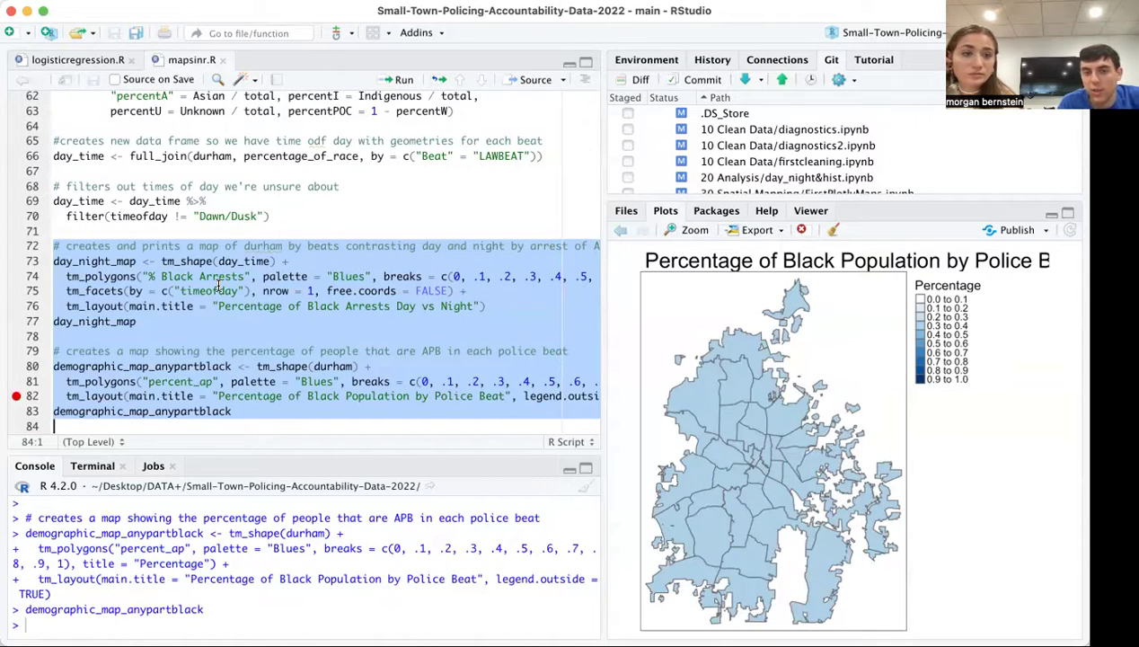
Step: Select years_map on line 28 and run it to draw arrest maps faceted by 2018–2022
{"action": "scroll", "coordinate": [218, 284], "scroll_direction": "up", "scroll_amount": 4}
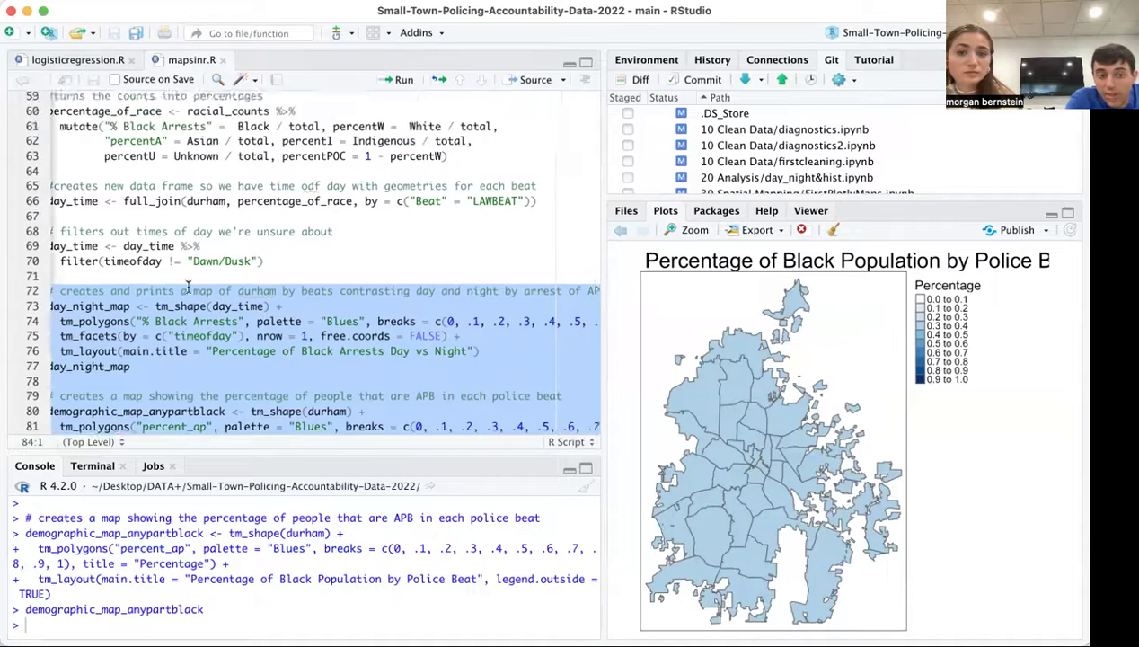
{"action": "scroll", "coordinate": [187, 286], "scroll_direction": "up", "scroll_amount": 15}
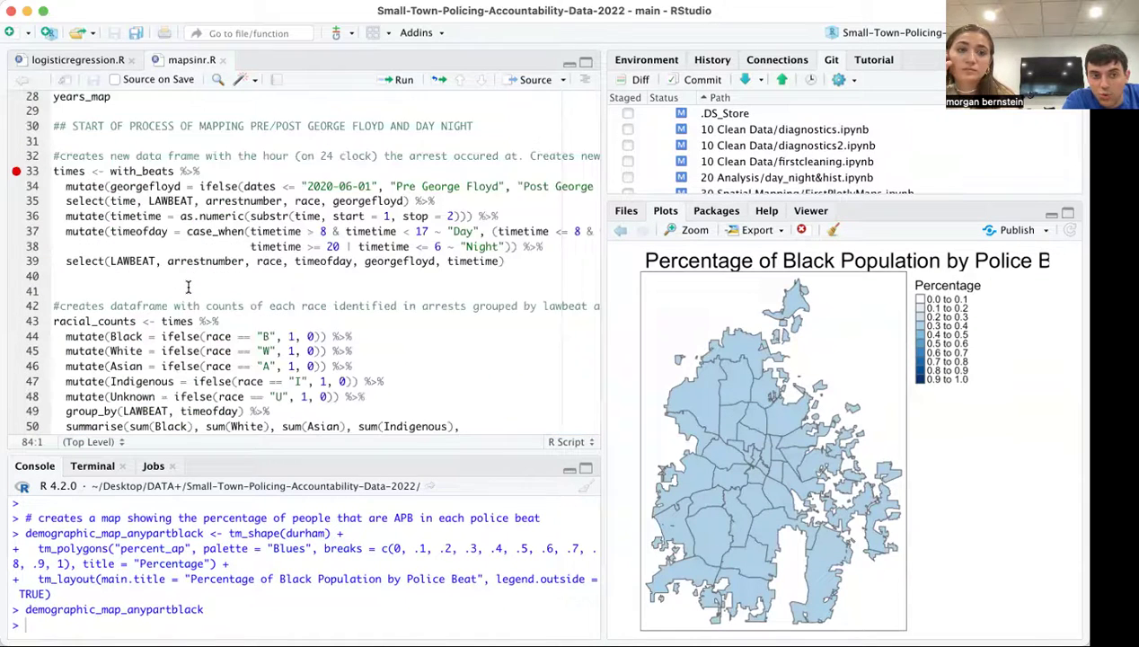
{"action": "left_click_drag", "start_coordinate": [135, 255], "coordinate": [43, 253]}
{"action": "left_click", "coordinate": [399, 79]}
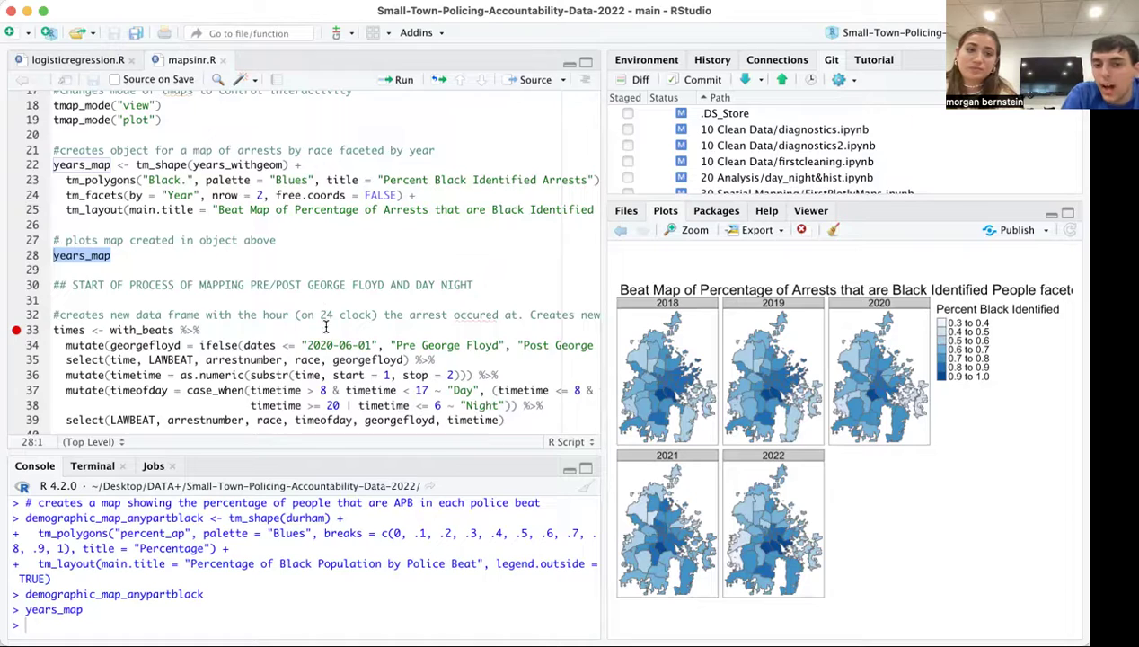
{"action": "scroll", "coordinate": [327, 319], "scroll_direction": "down", "scroll_amount": 5}
{"action": "scroll", "coordinate": [326, 325], "scroll_direction": "down", "scroll_amount": 8}
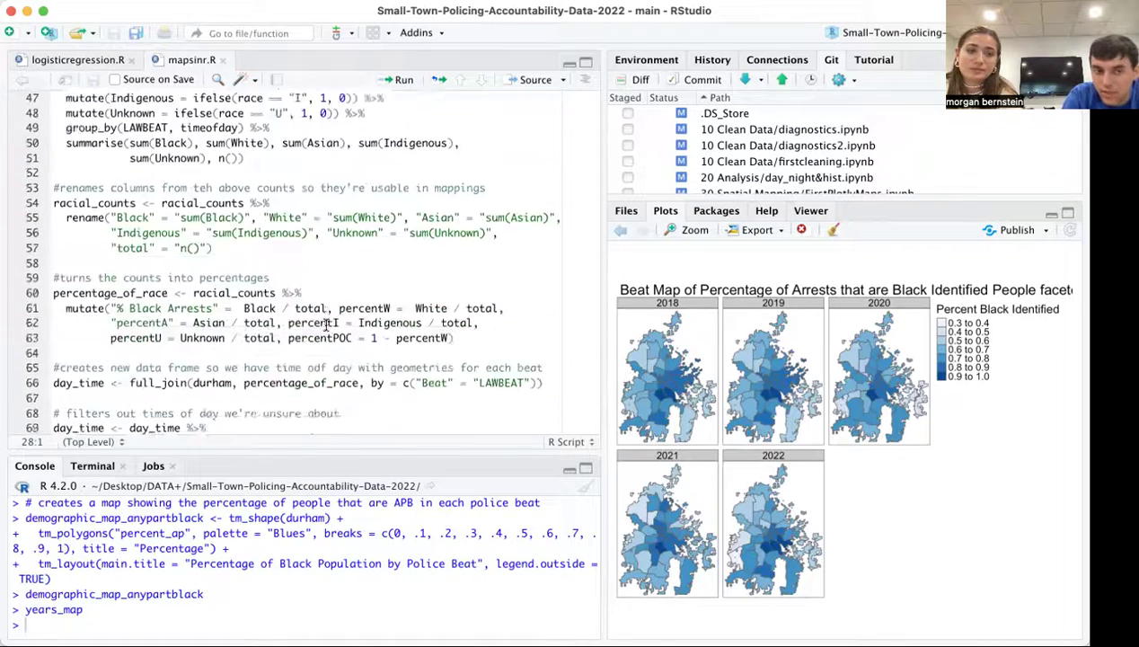
{"action": "scroll", "coordinate": [326, 325], "scroll_direction": "up", "scroll_amount": 10}
{"action": "scroll", "coordinate": [297, 231], "scroll_direction": "down", "scroll_amount": 3}
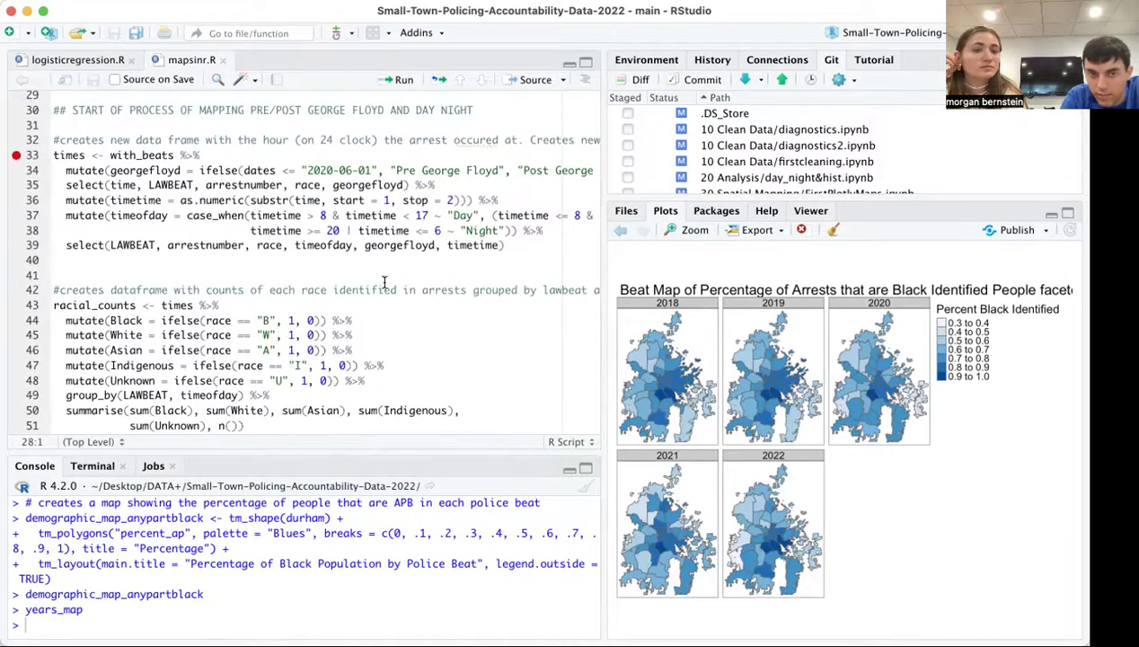
{"action": "scroll", "coordinate": [308, 199], "scroll_direction": "down", "scroll_amount": 2}
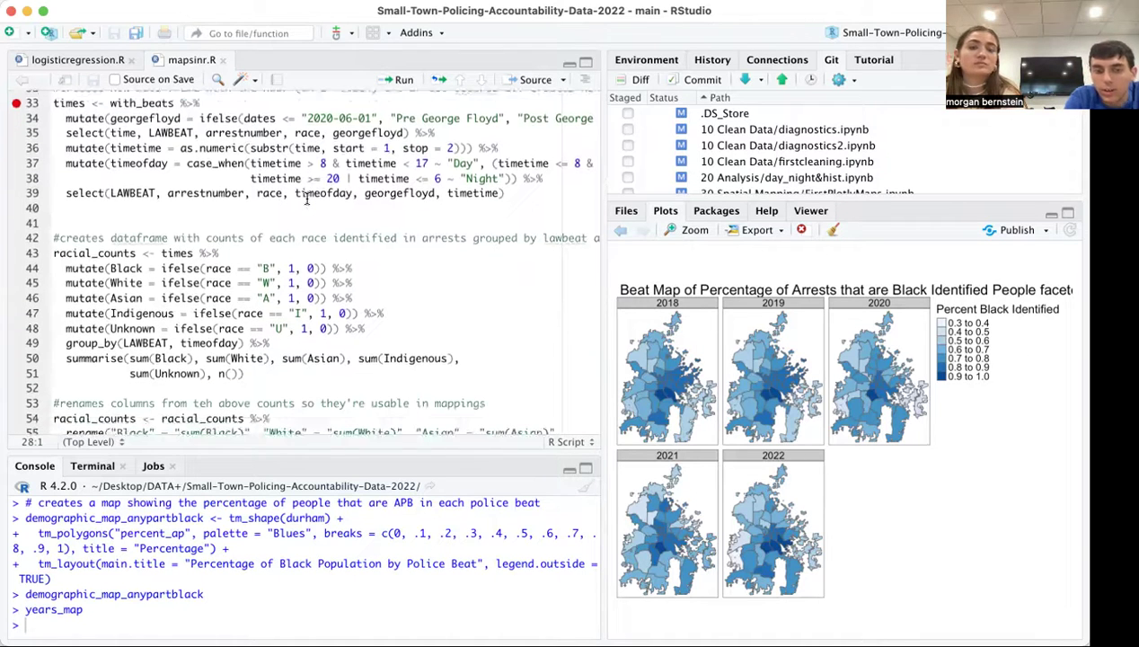
{"action": "scroll", "coordinate": [306, 198], "scroll_direction": "down", "scroll_amount": 2}
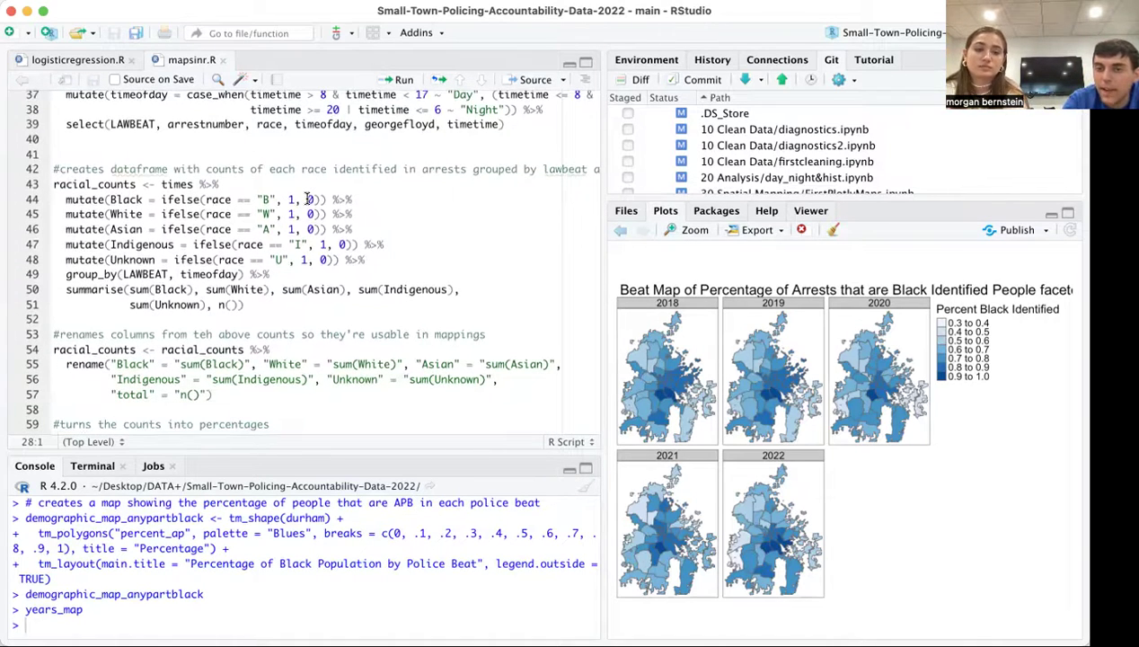
{"action": "scroll", "coordinate": [308, 200], "scroll_direction": "down", "scroll_amount": 9}
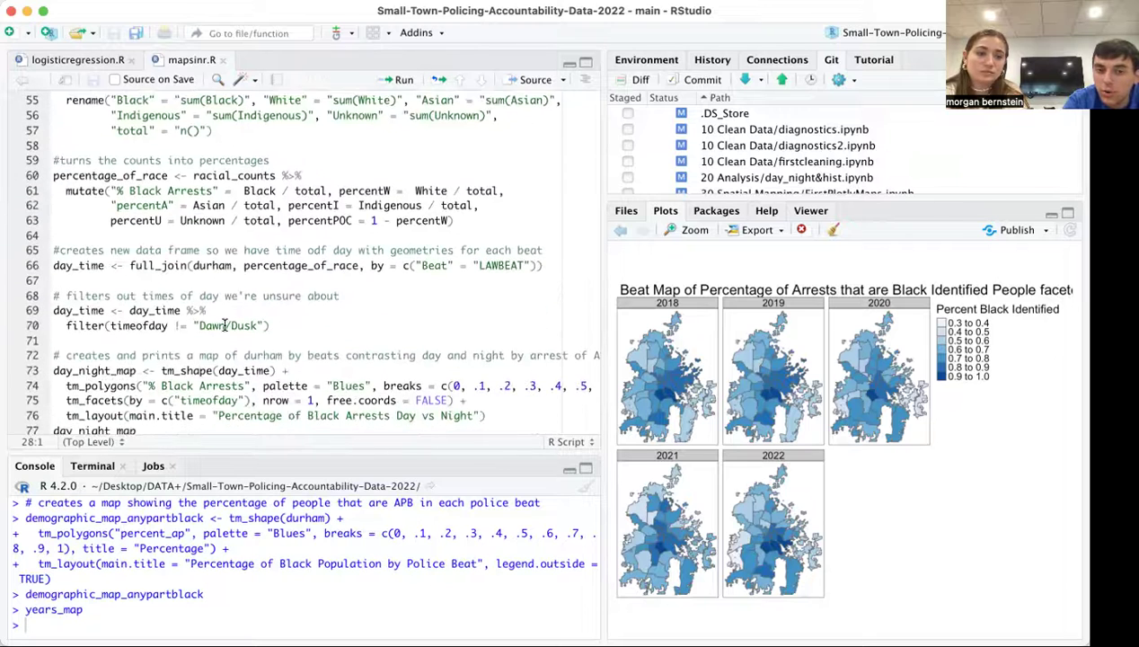
{"action": "scroll", "coordinate": [224, 325], "scroll_direction": "down", "scroll_amount": 3}
Step: Select day_night_map on line 77 and run it to plot day versus night arrest maps
{"action": "double_click", "coordinate": [125, 320]}
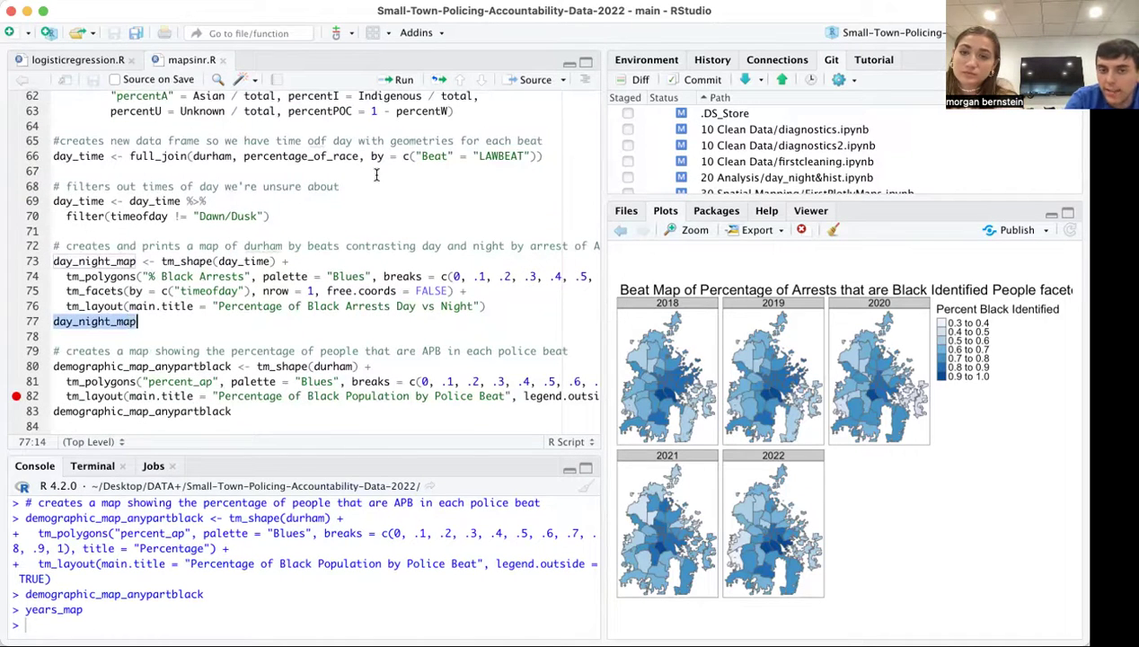
{"action": "left_click", "coordinate": [400, 82]}
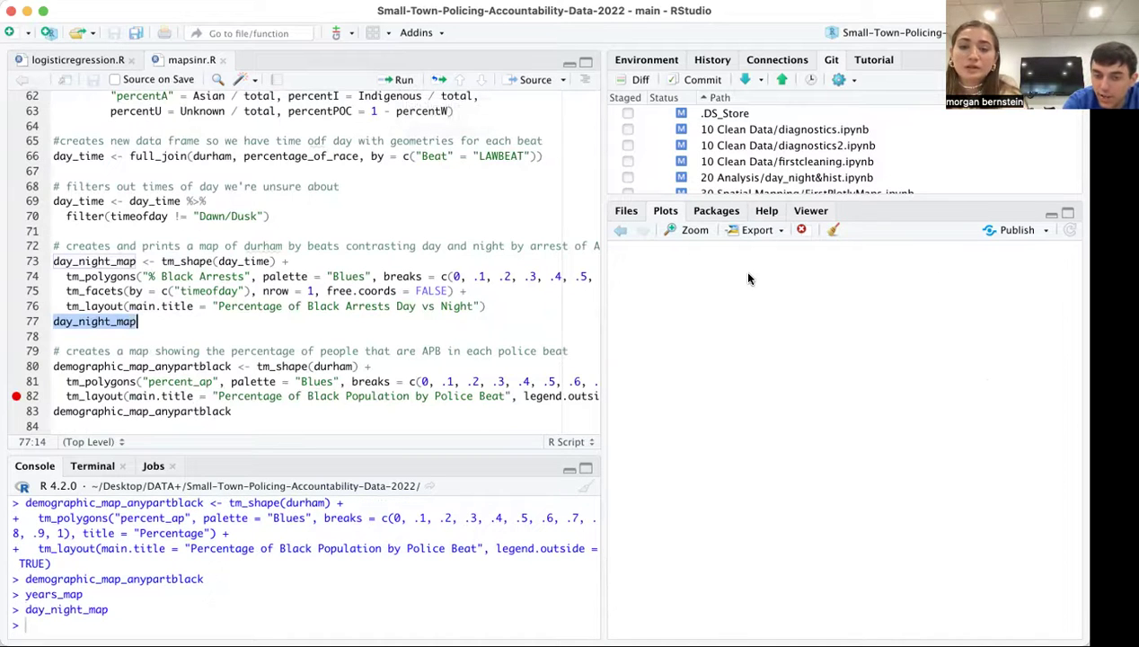